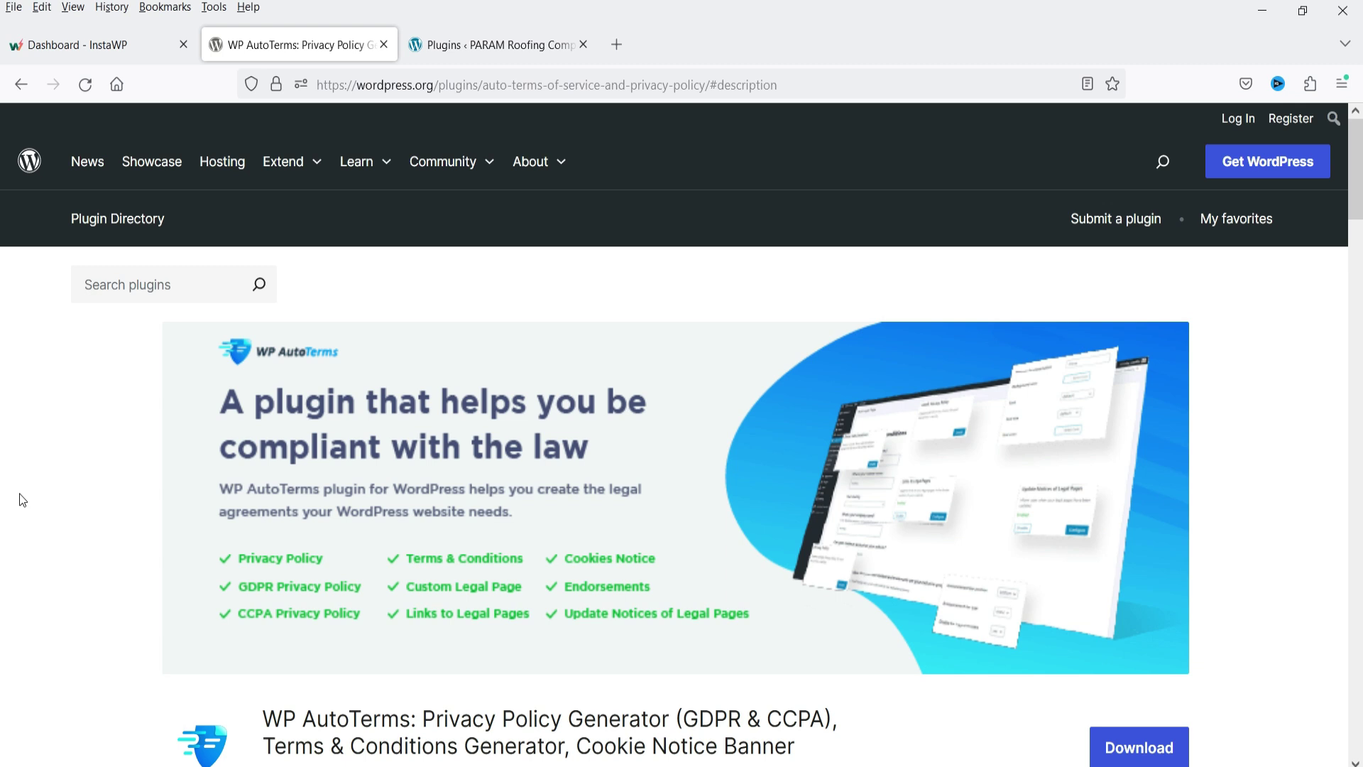
- Open the live PARAM Roofing site in its own tab from the Plugins list
scroll(163, 474, "down", 5)
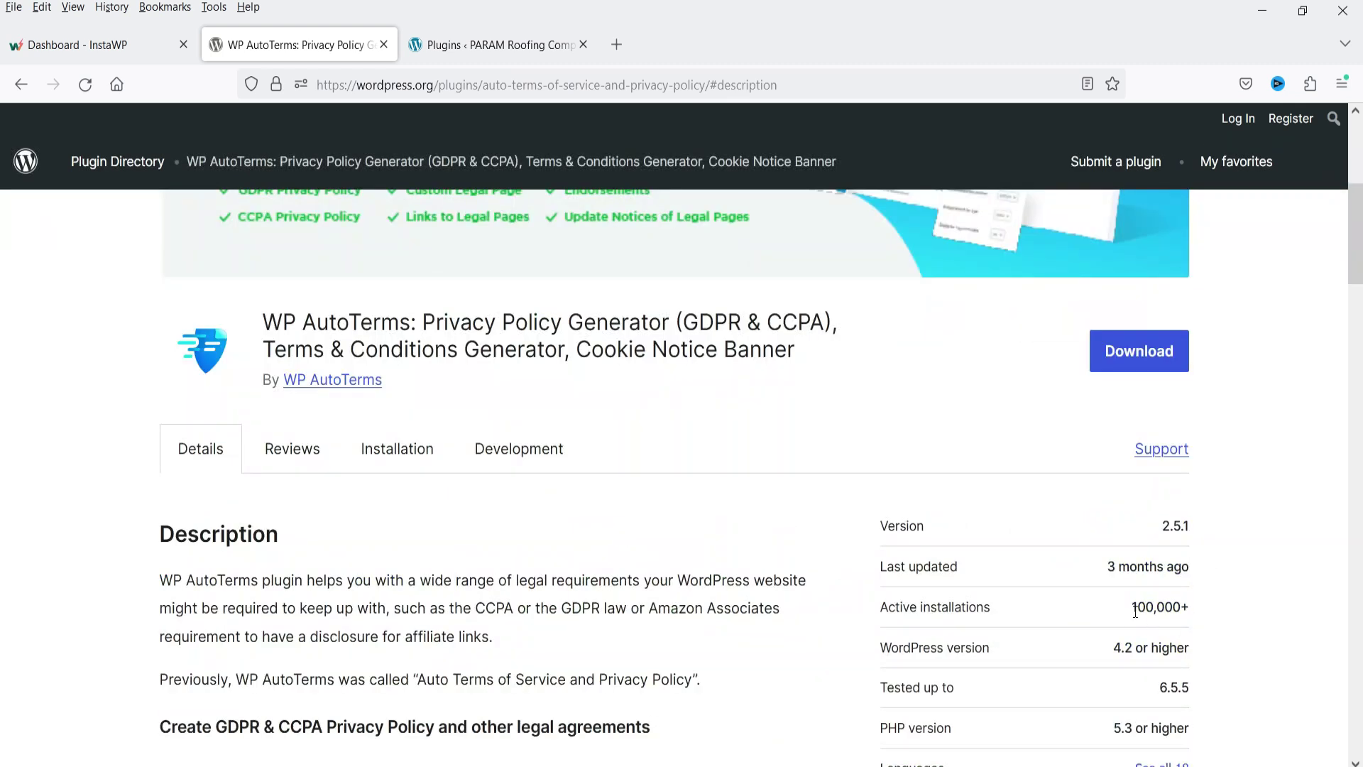
scroll(1135, 610, "down", 3)
scroll(390, 511, "up", 8)
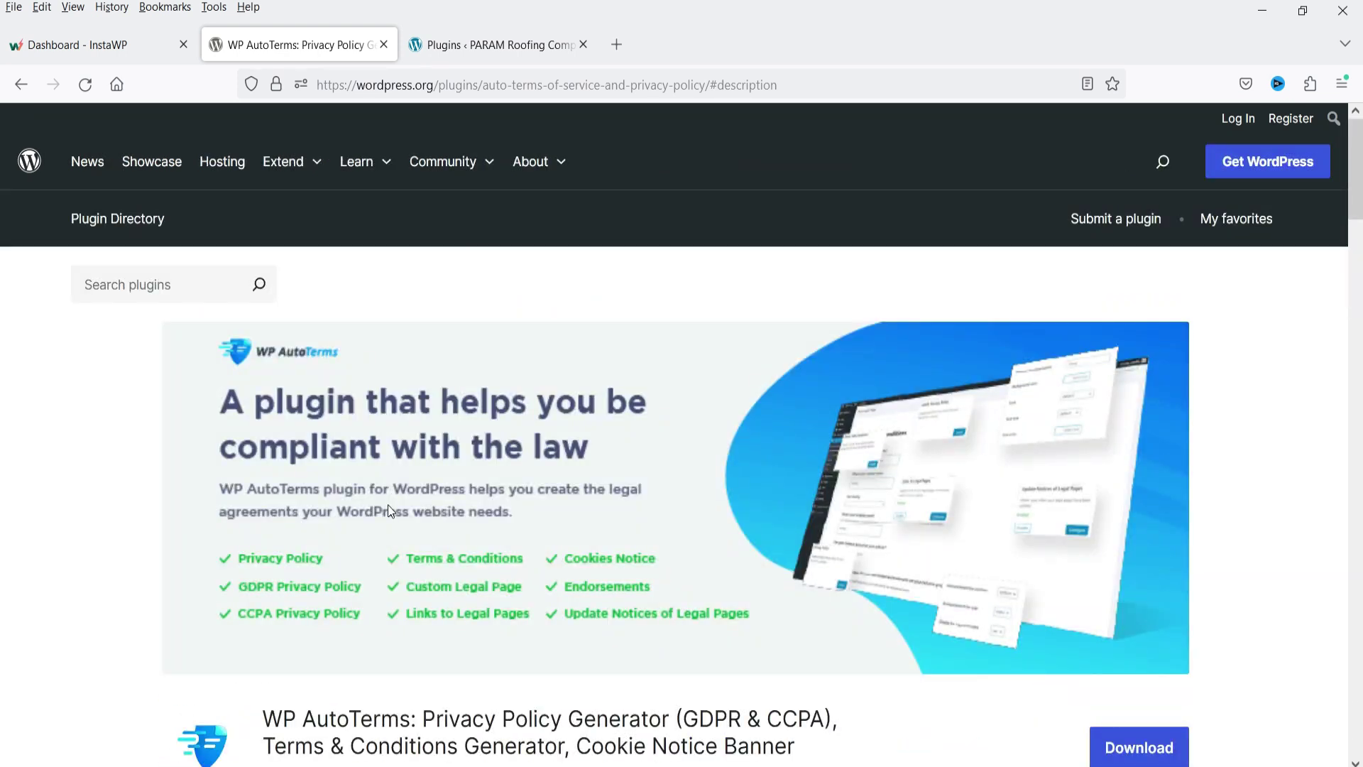
left_click(481, 47)
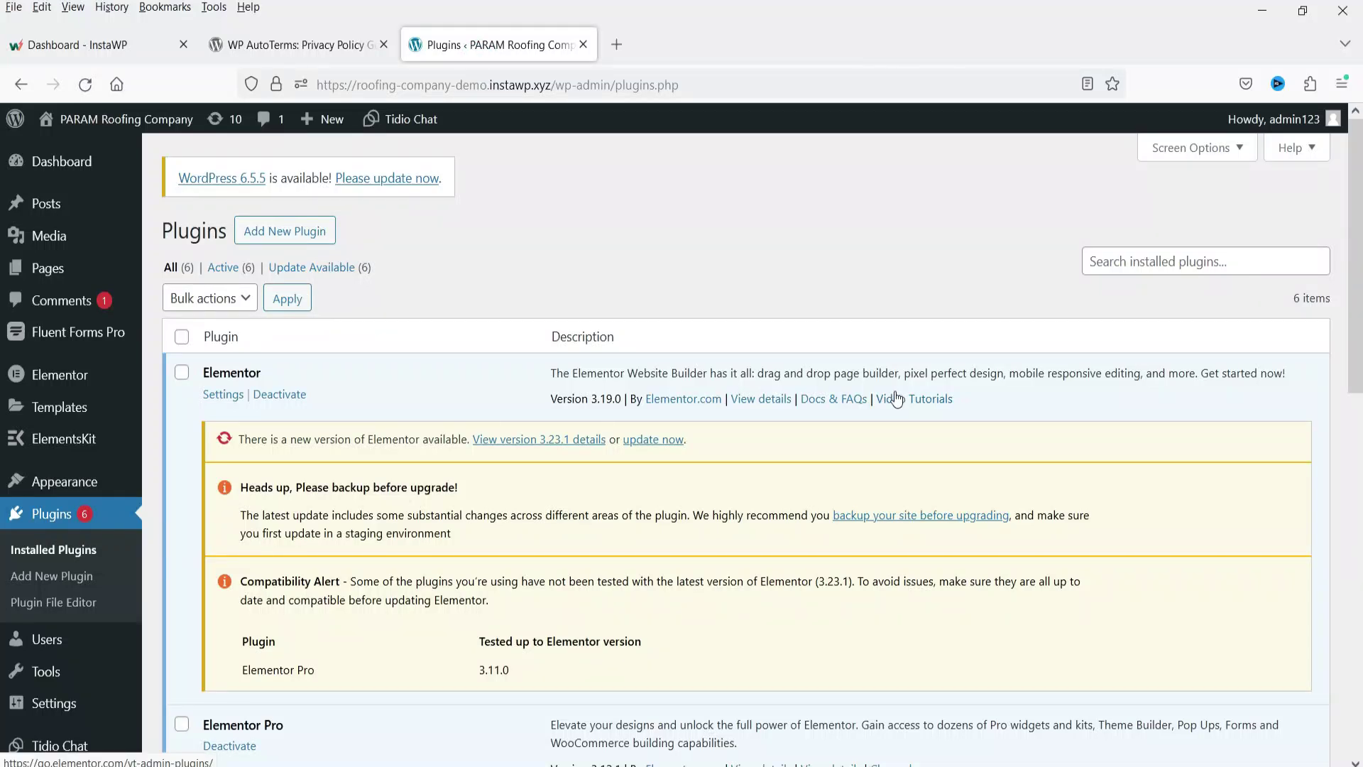
mouse_move(78, 122)
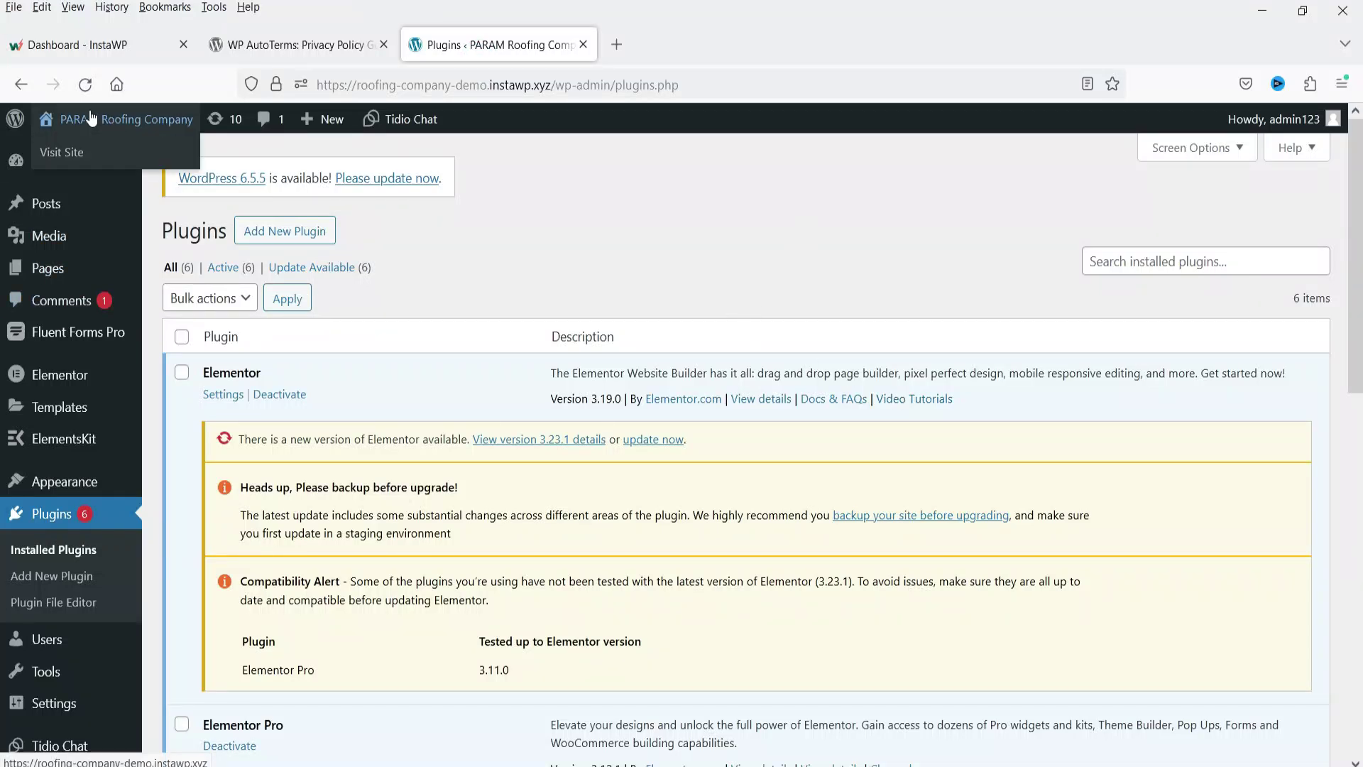
left_click(75, 153)
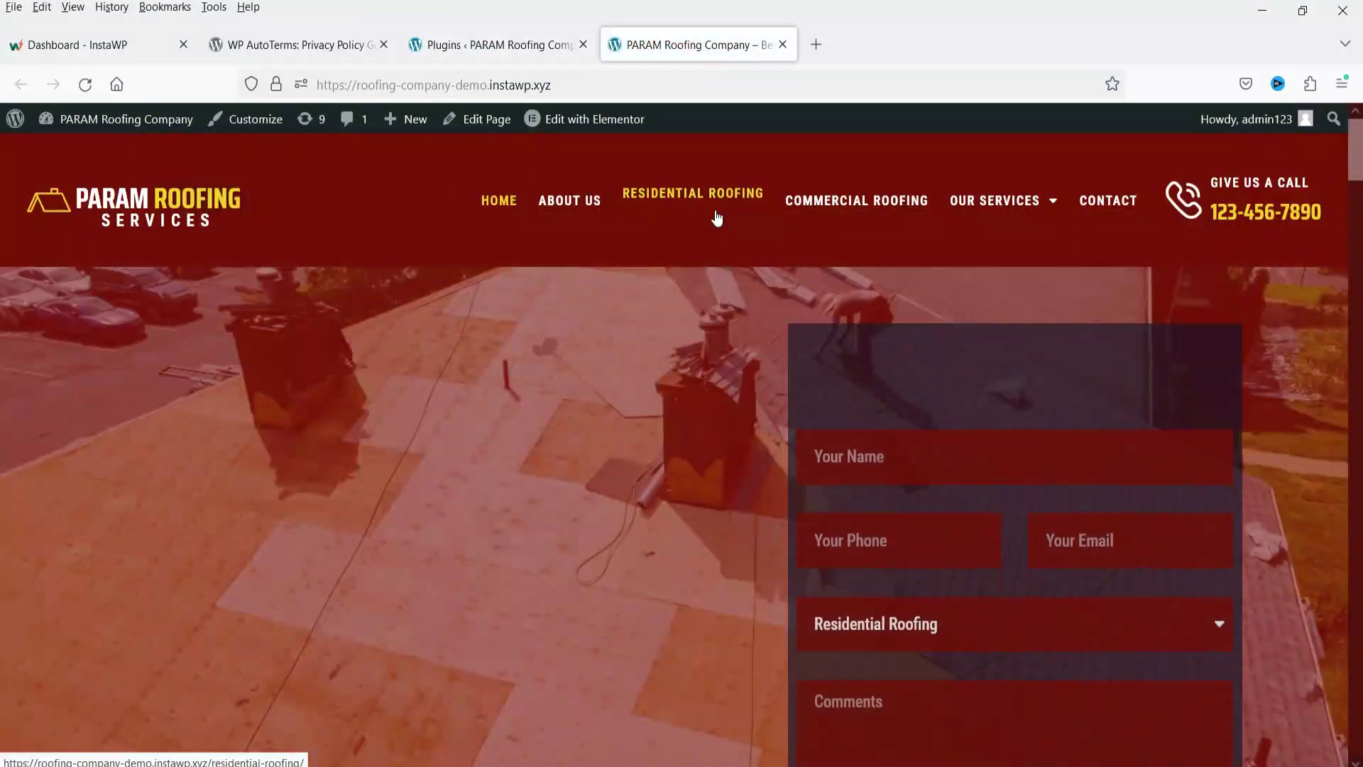
- Search the plugin catalogue for 'wp autoterms' and install WP AutoTerms
left_click(479, 47)
left_click(26, 574)
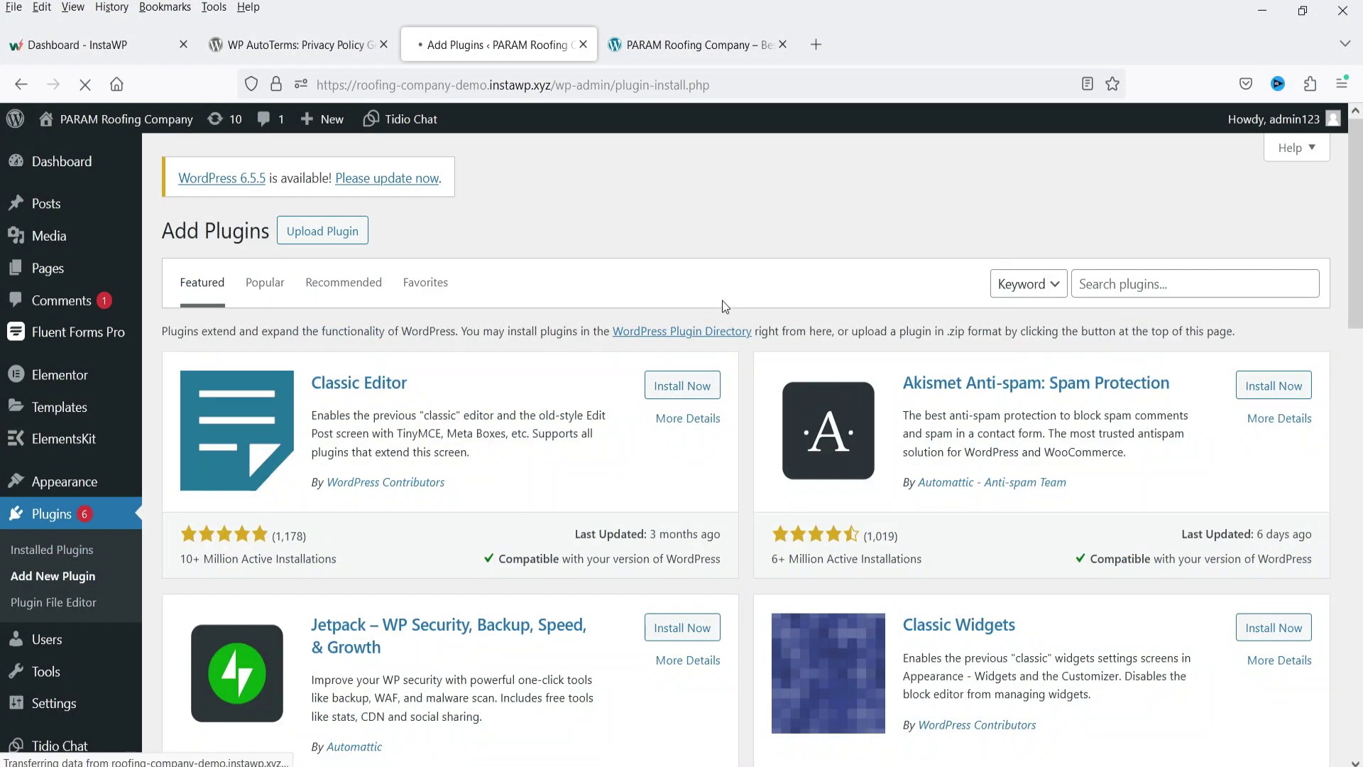
left_click(1123, 282)
type("wp autoterms")
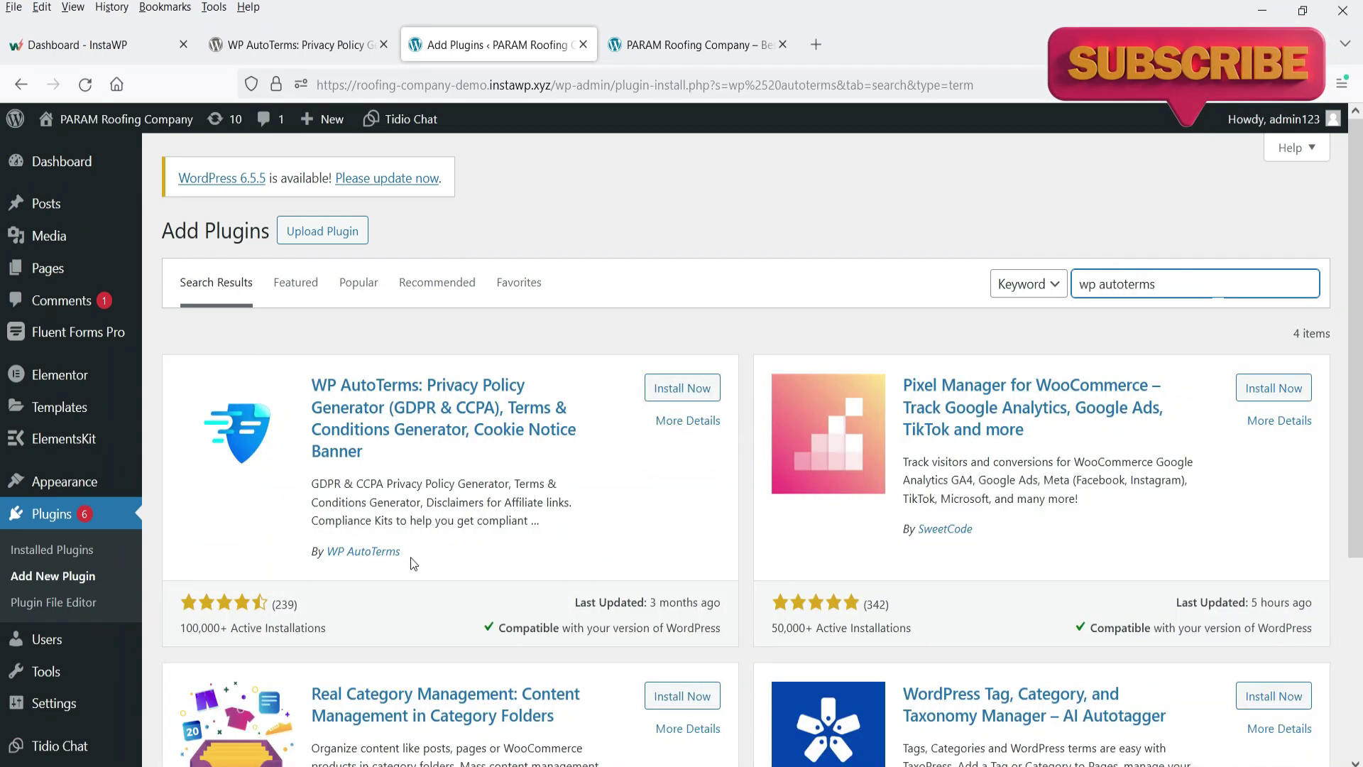
left_click(682, 388)
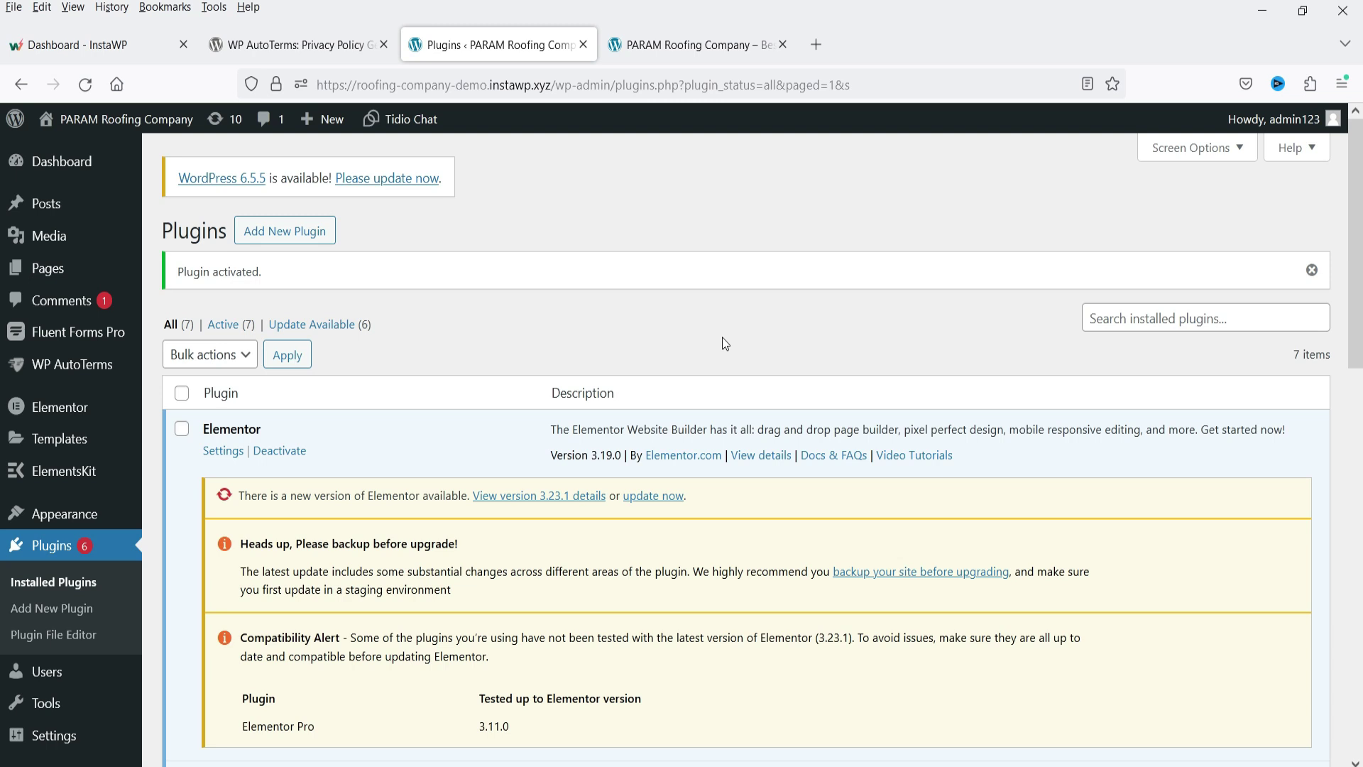
- Open WP AutoTerms' General Settings page, showing the prefilled website name, URL and company
left_click(47, 381)
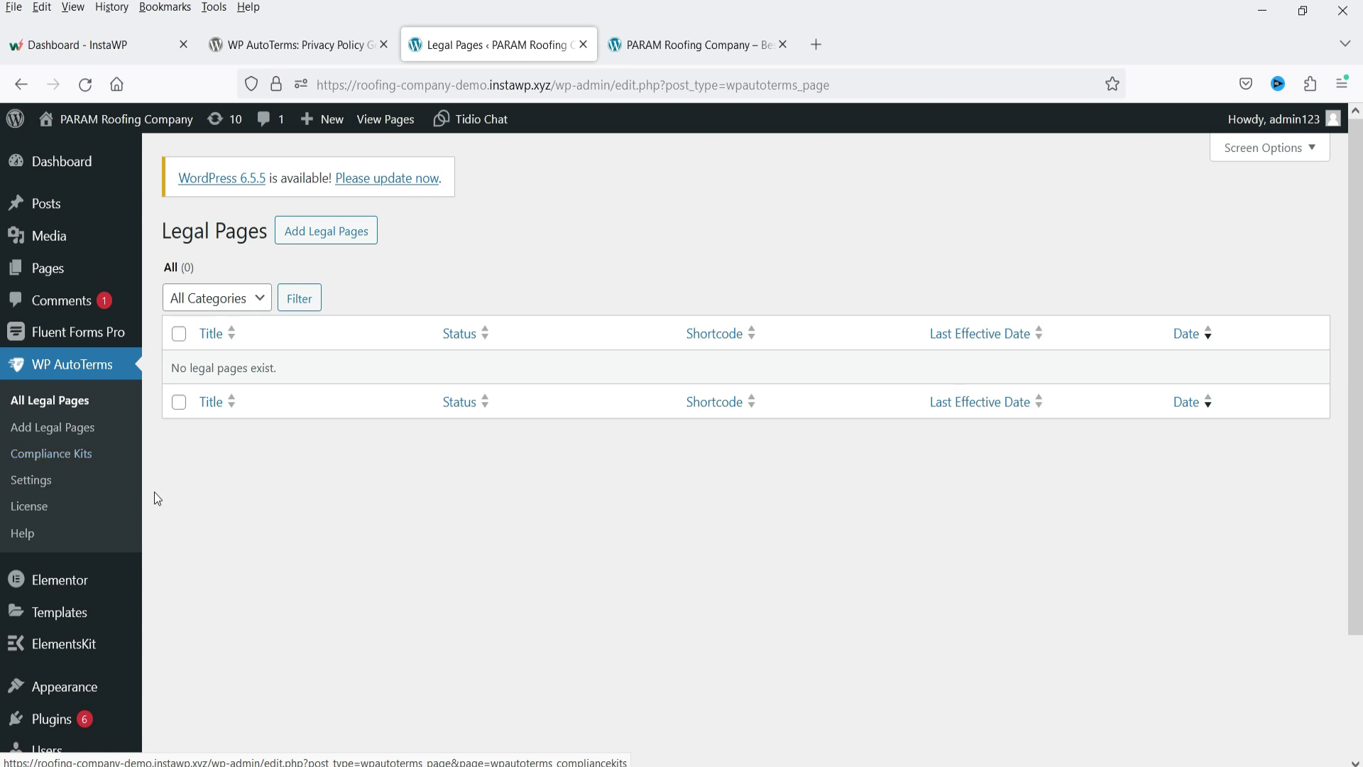
left_click(20, 479)
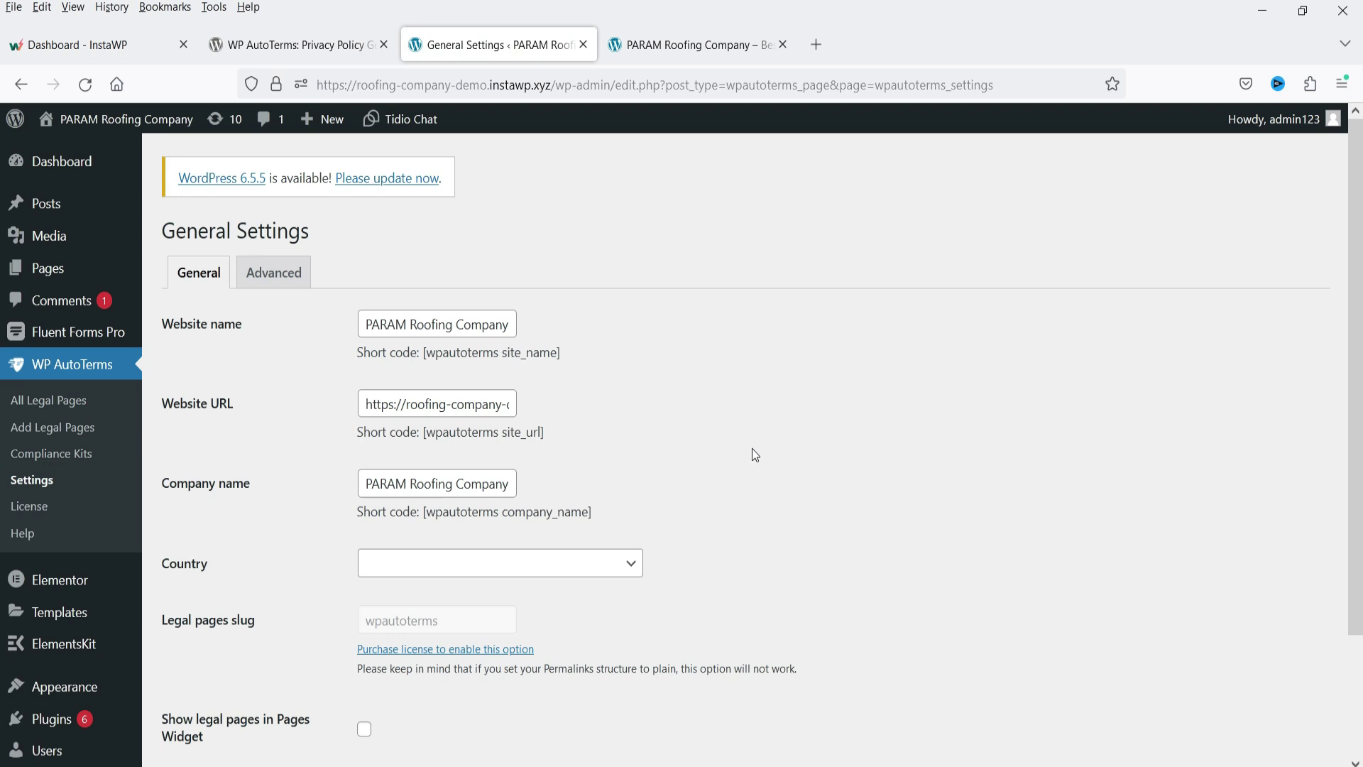
- Set the company's country to India and state to Maharashtra
left_click(391, 480)
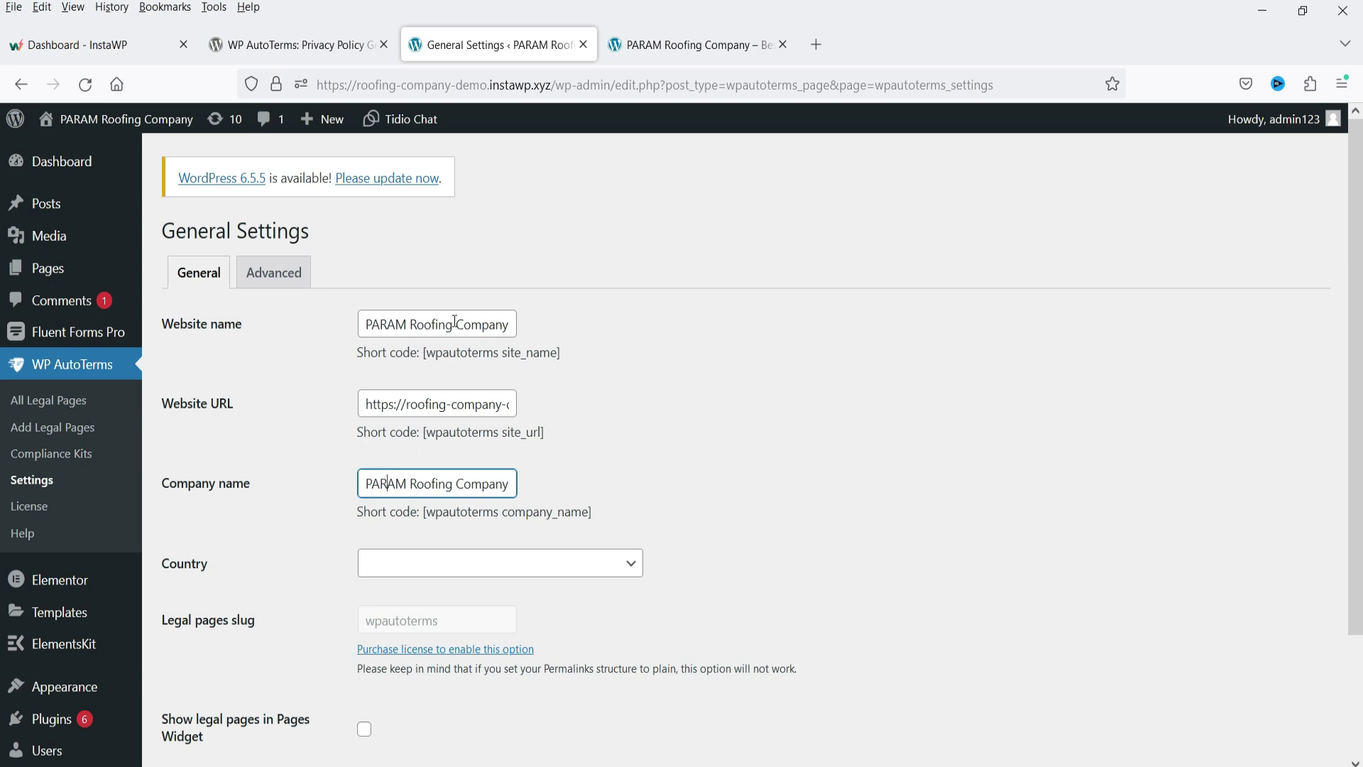
left_click(594, 557)
type("in")
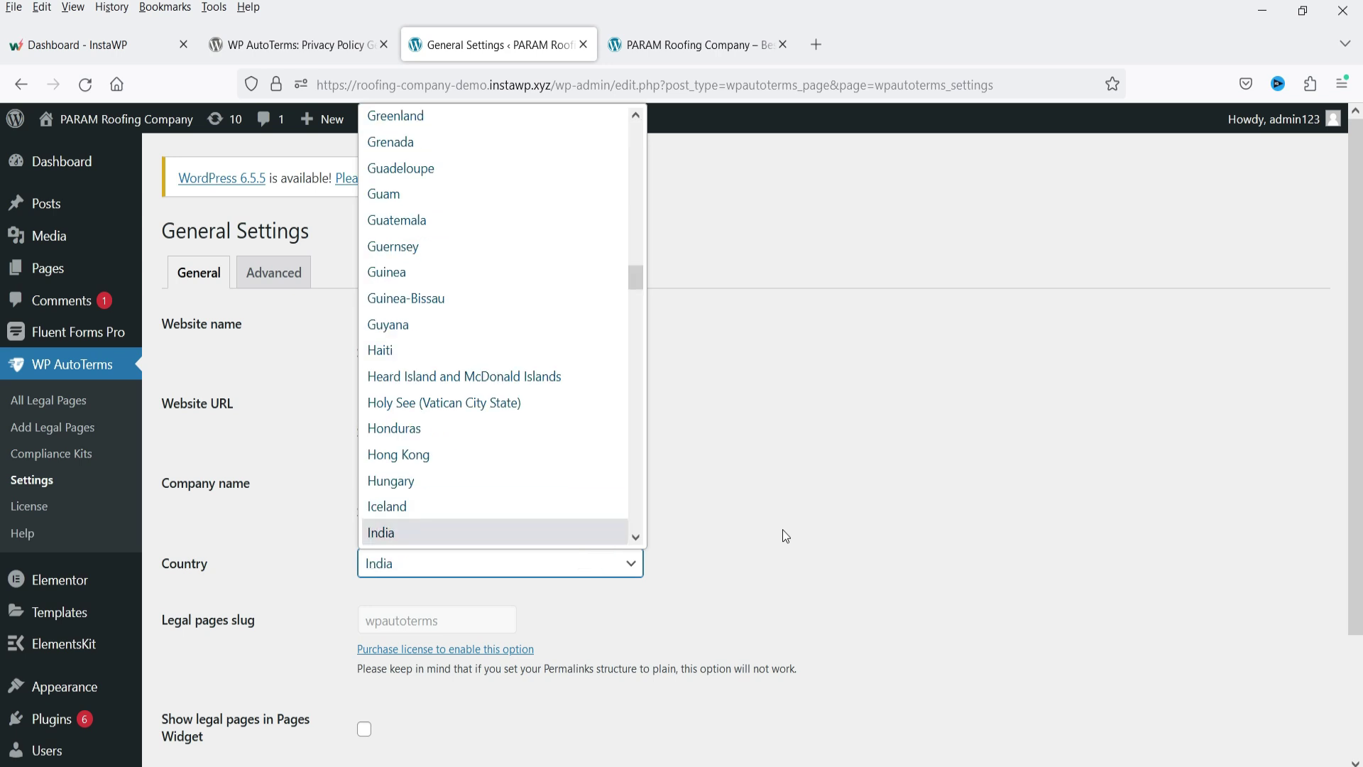
key("Return")
scroll(782, 536, "down", 2)
left_click(471, 514)
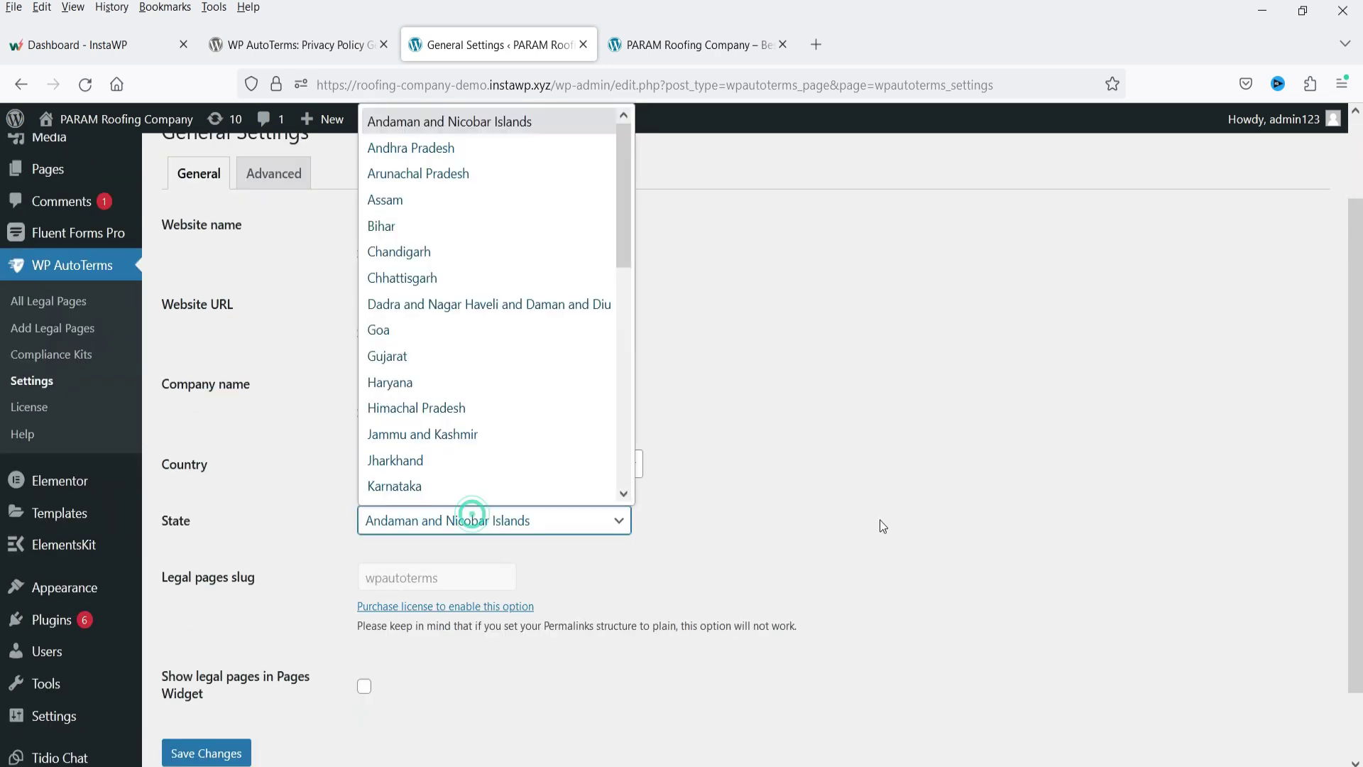
type("mah")
key("Return")
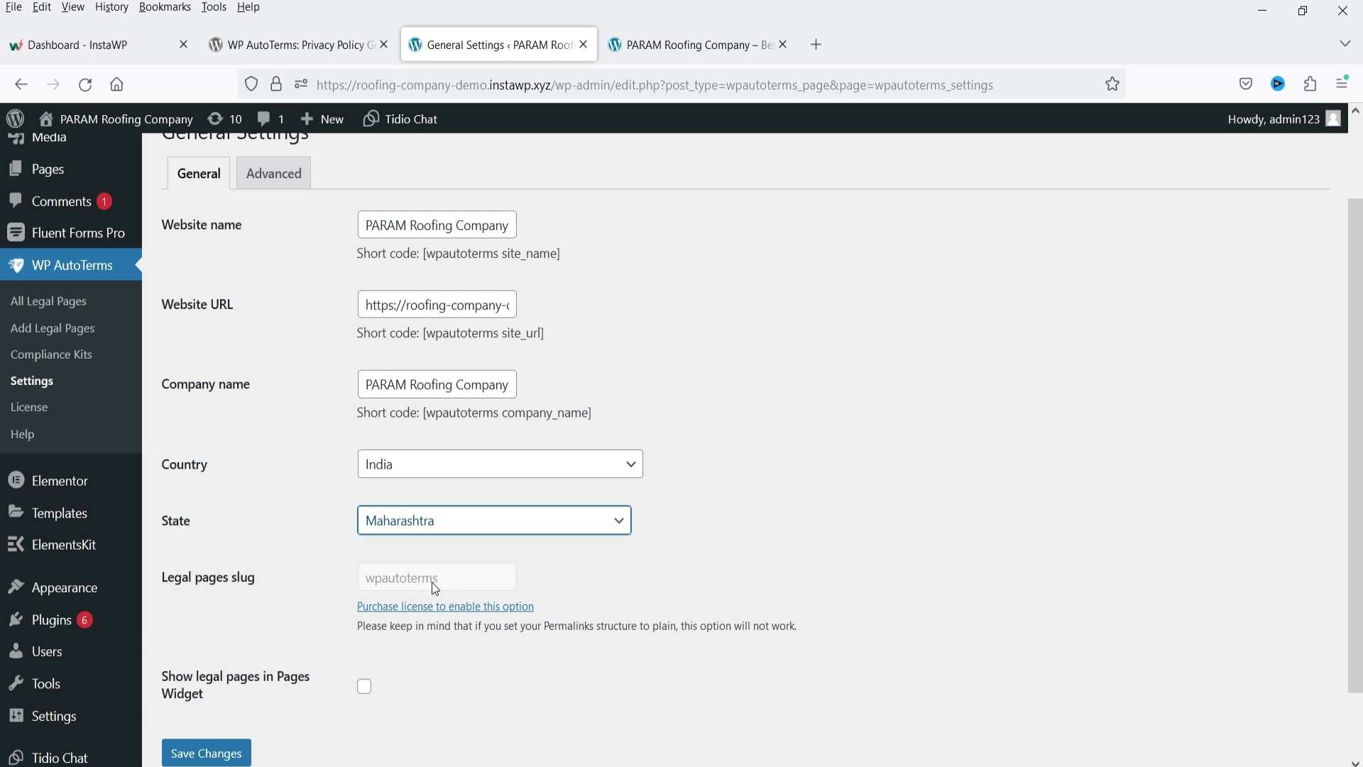
- Enable 'Show legal pages in Pages Widget' and save the general settings
left_click(829, 408)
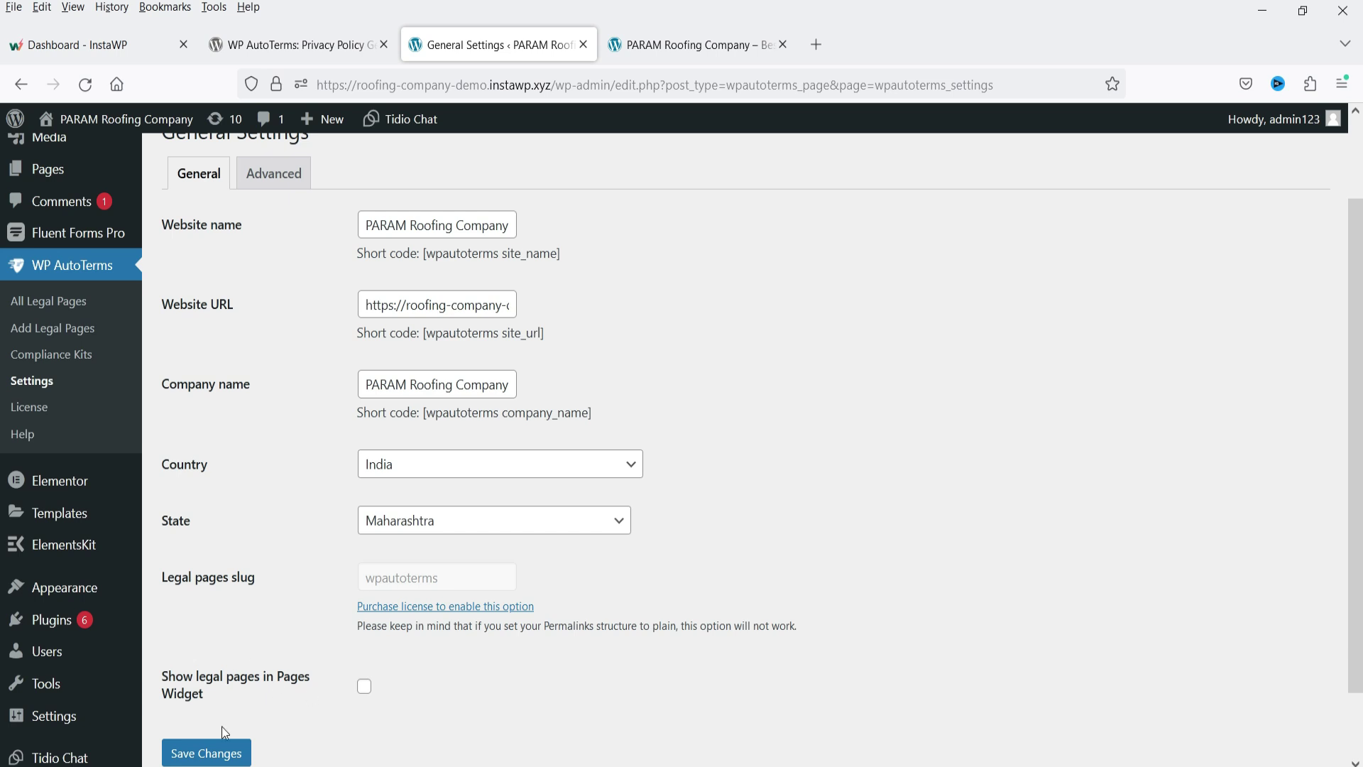
left_click(364, 686)
scroll(937, 431, "down", 2)
left_click(193, 683)
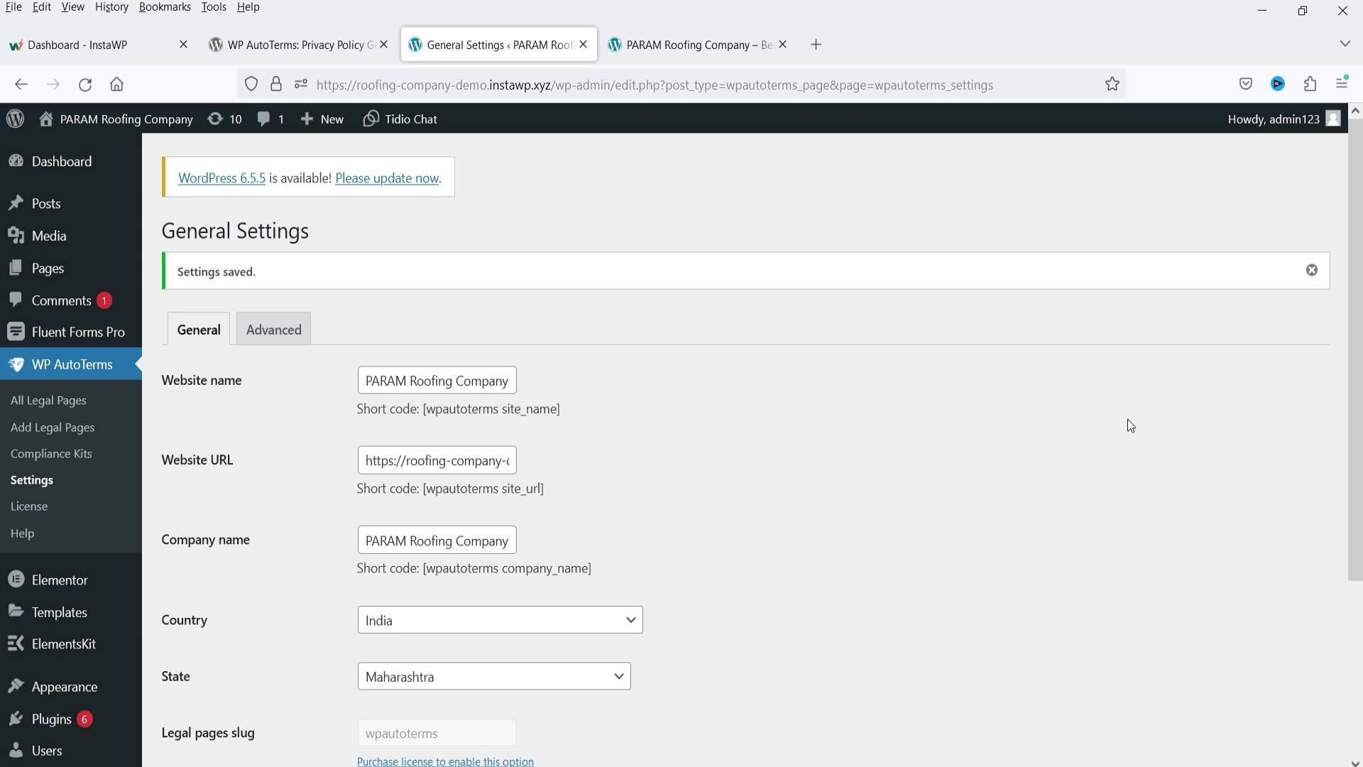
- Look over the Advanced settings and All Legal Pages before reaching the Compliance Kits overview
left_click(257, 329)
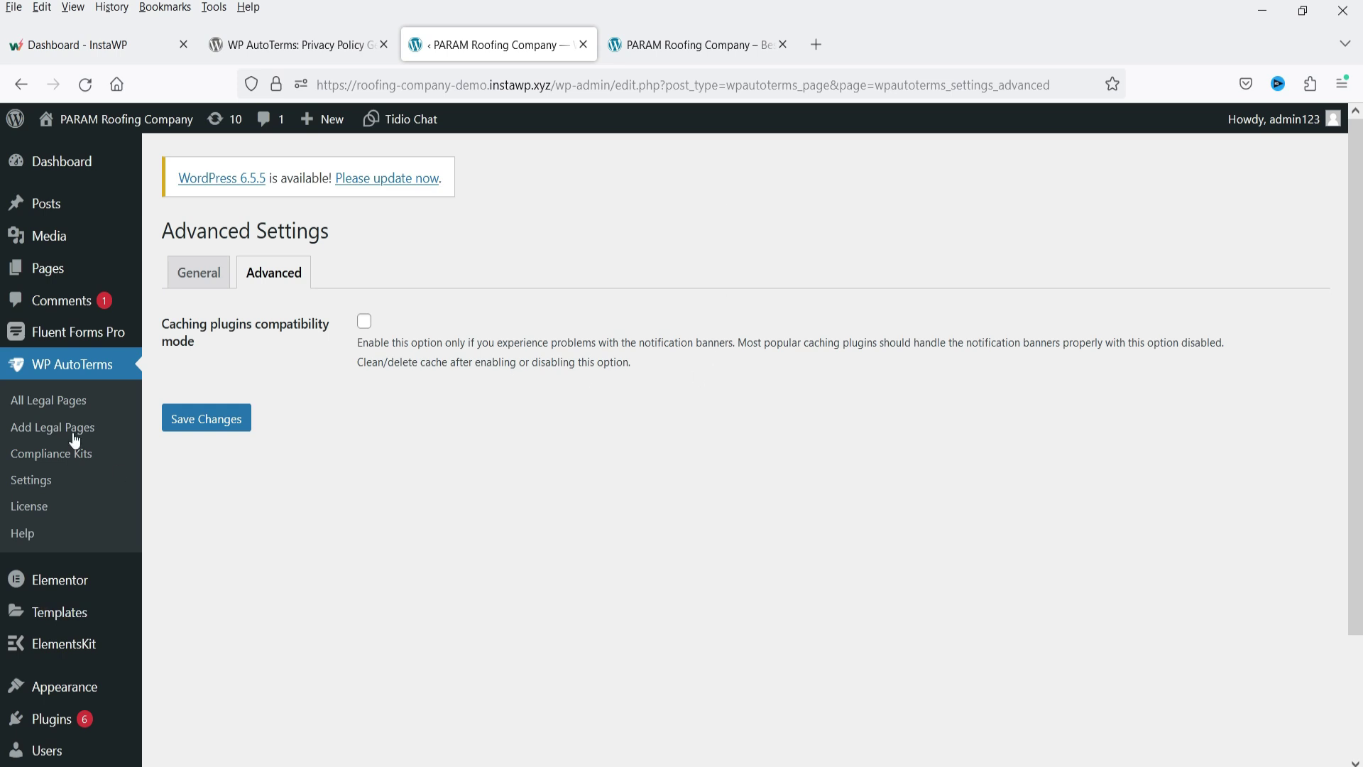
left_click(51, 408)
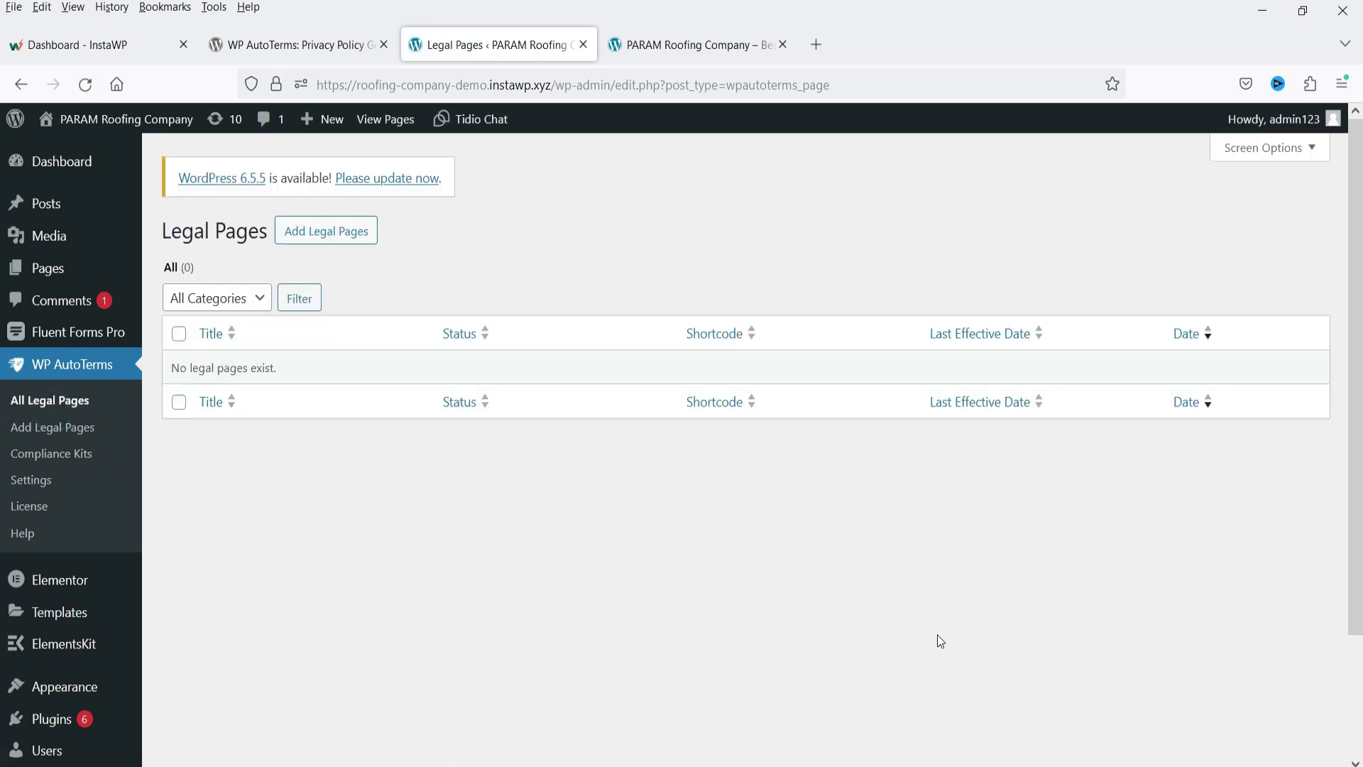
left_click(56, 455)
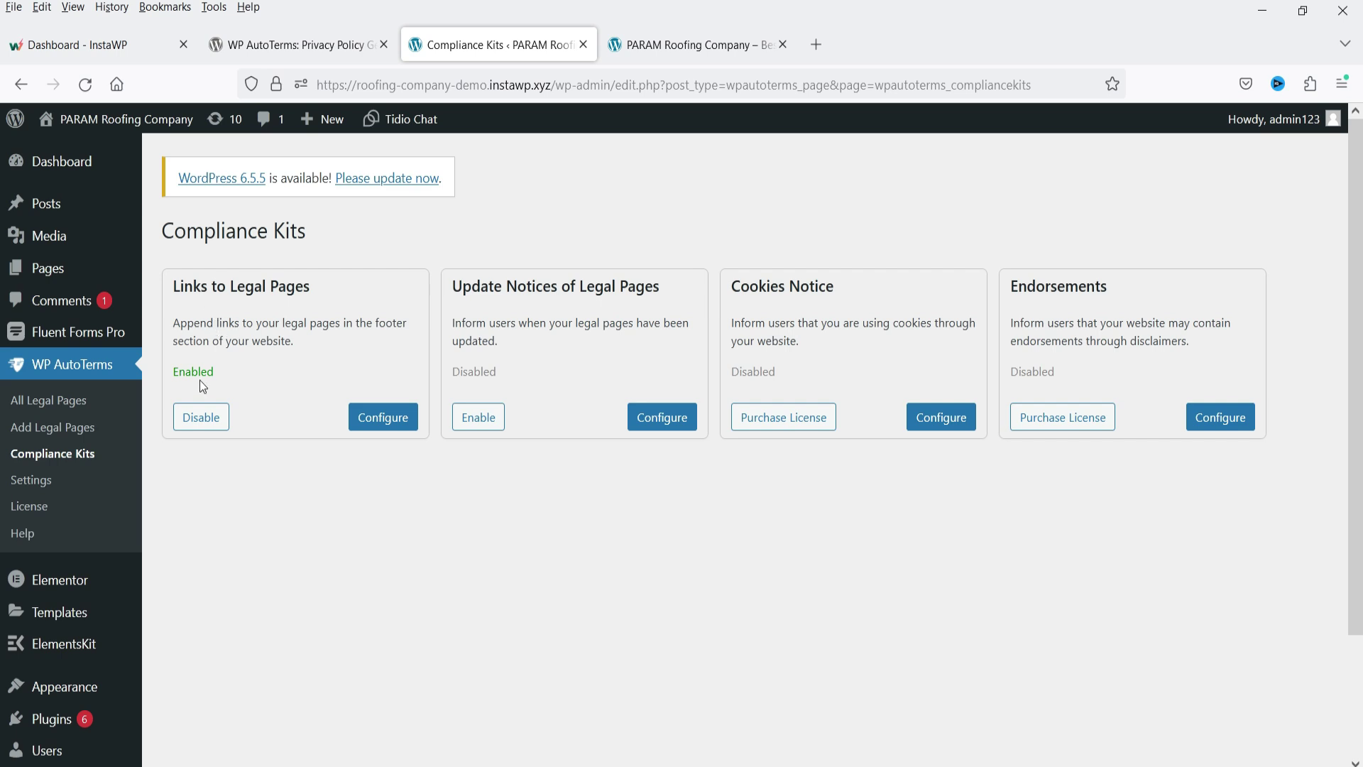
- Review the Links to Legal Pages kit, then enable the Update Notices of Legal Pages kit
left_click(382, 417)
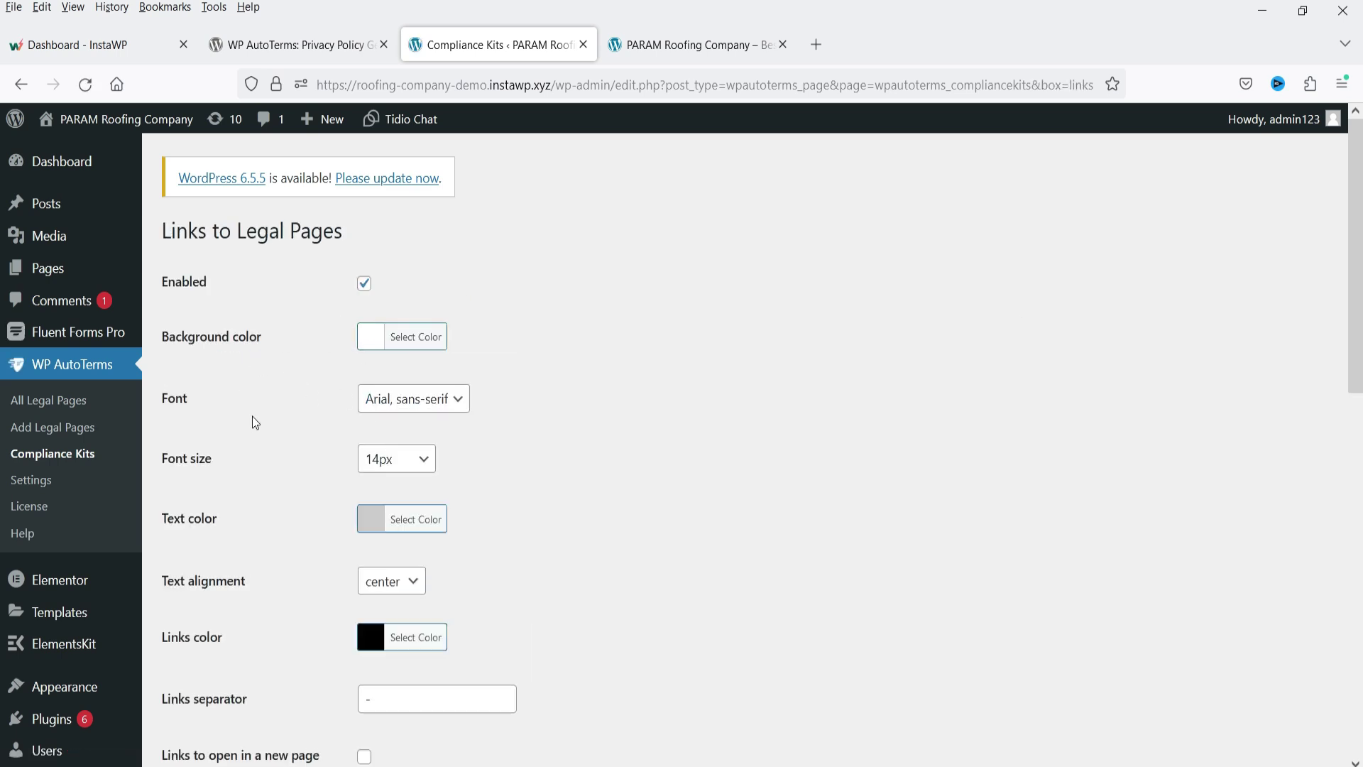
scroll(526, 420, "down", 4)
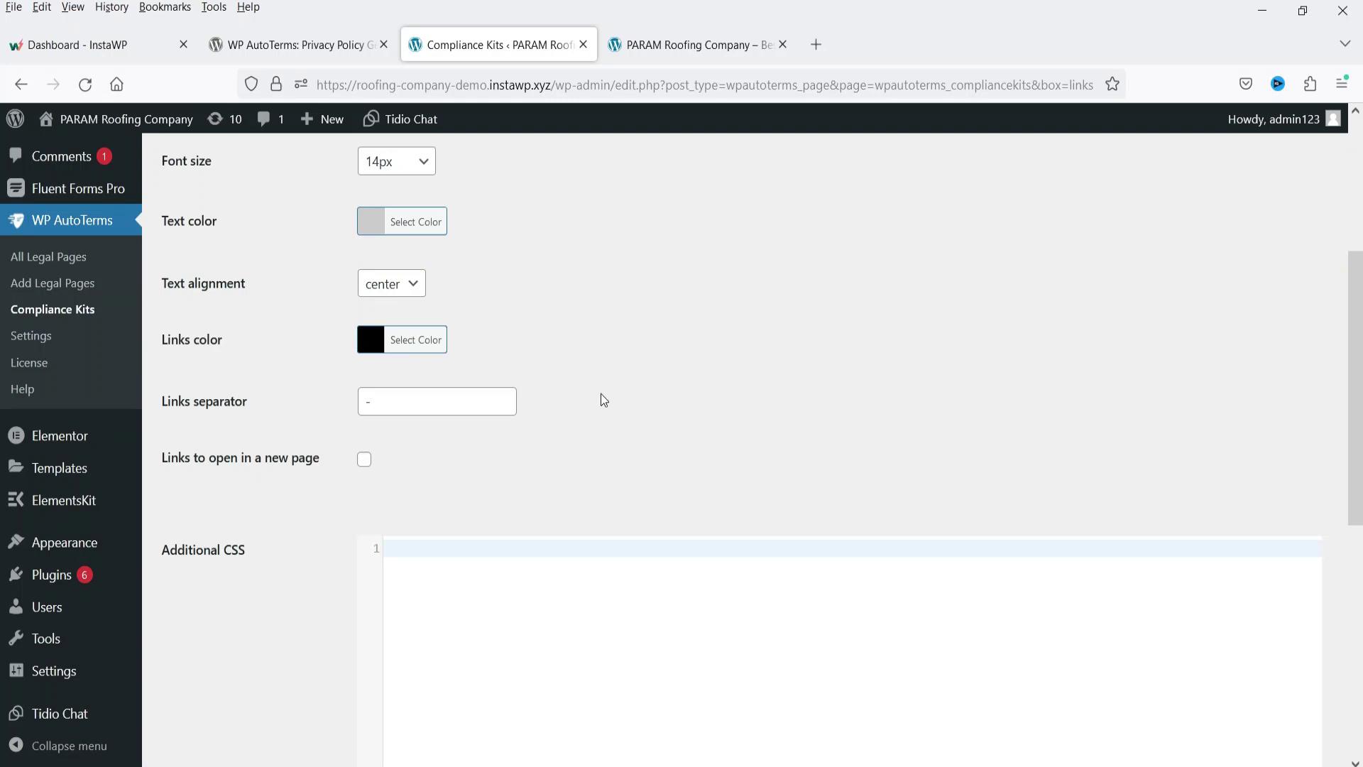
scroll(604, 400, "up", 5)
left_click(52, 453)
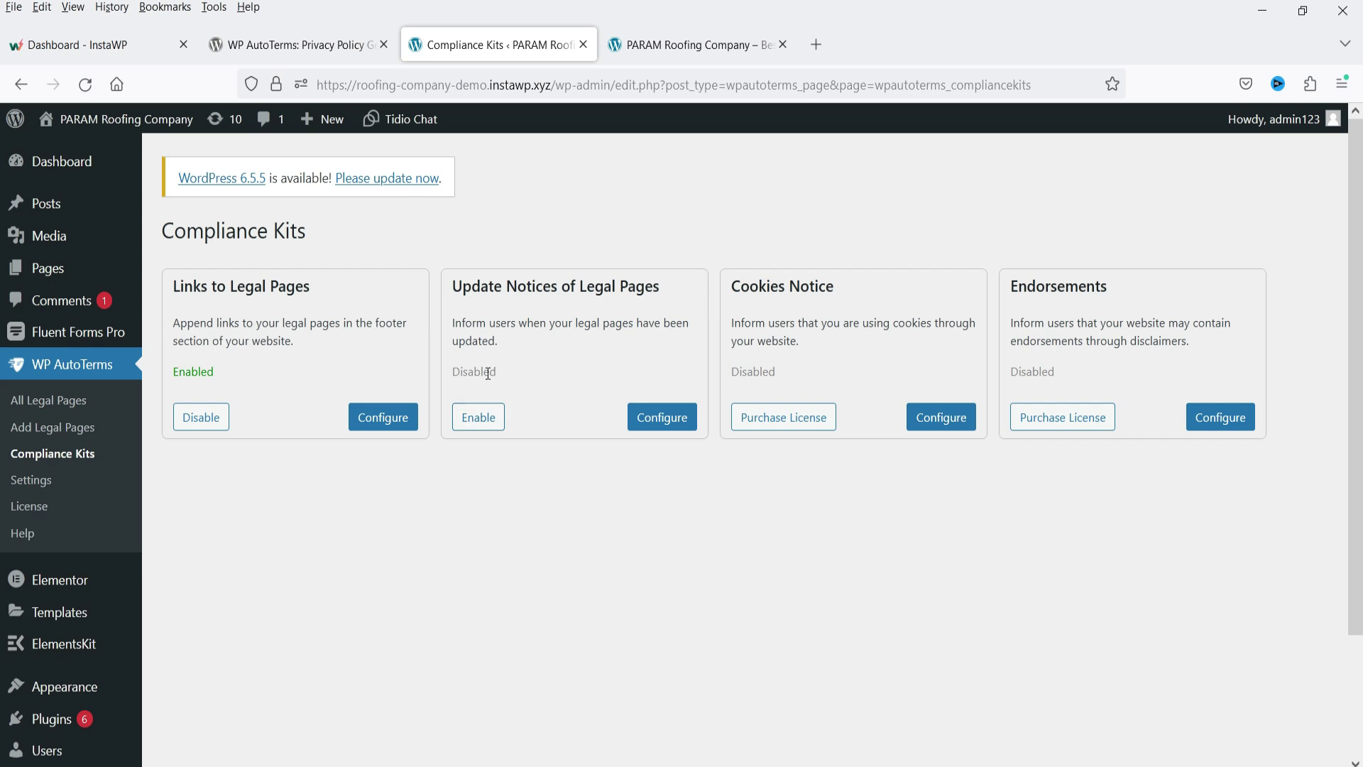
left_click(478, 417)
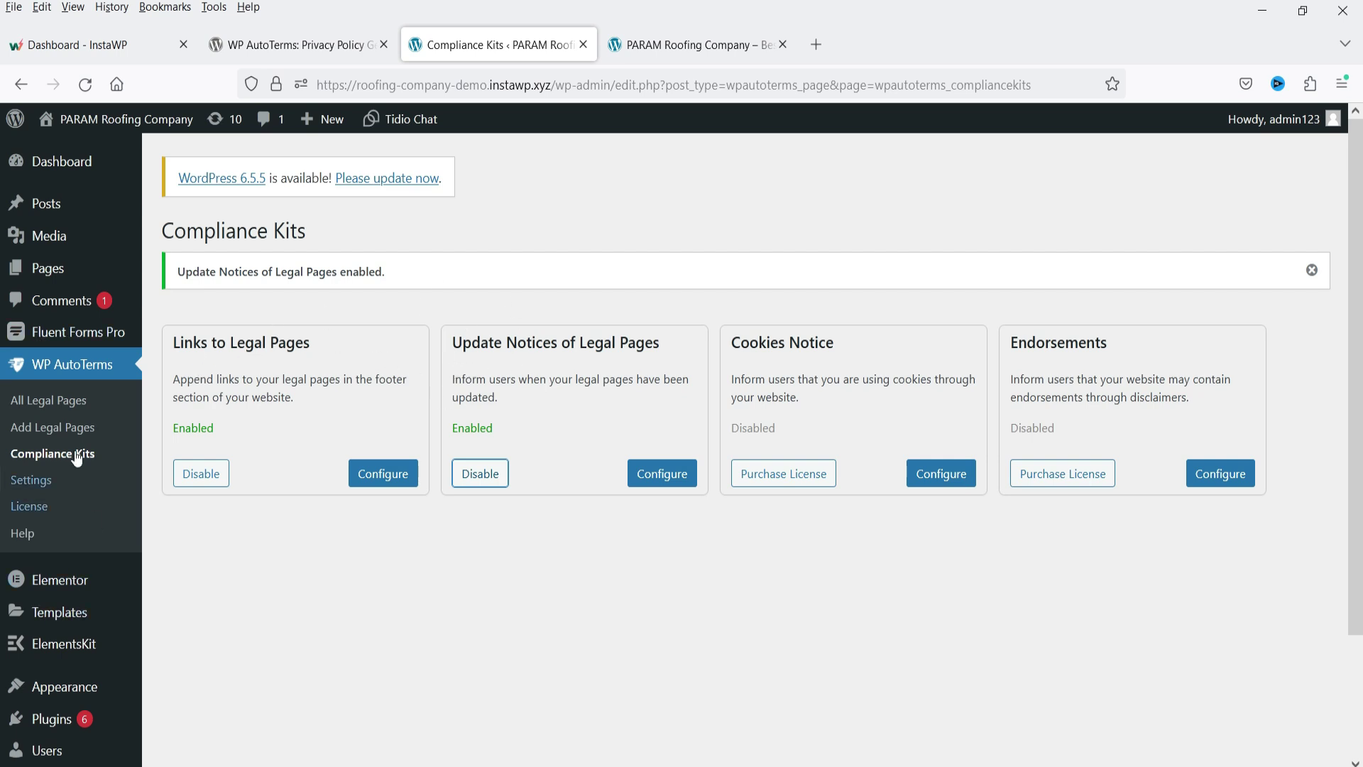
- Choose the Simple Privacy Policy template on the Add Legal Pages screen
left_click(52, 427)
scroll(522, 667, "down", 4)
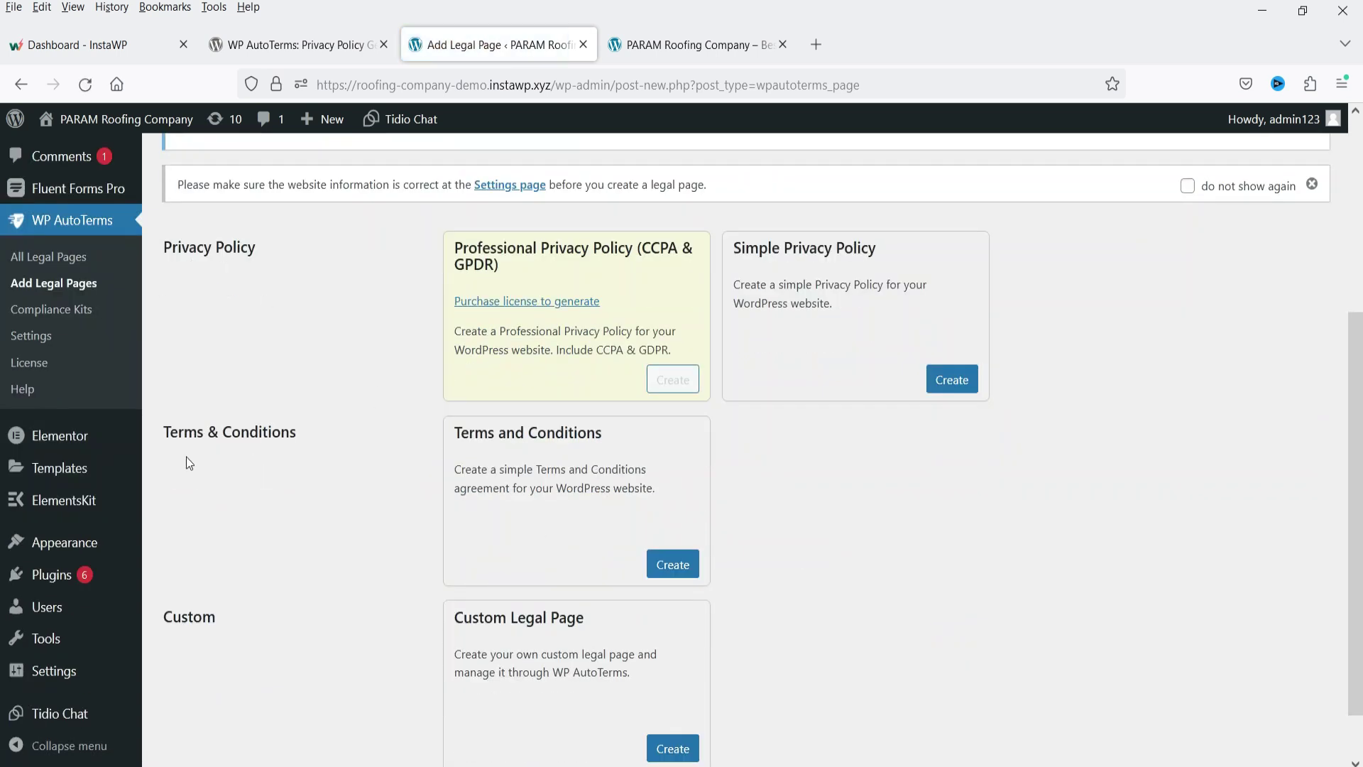
scroll(298, 466, "down", 1)
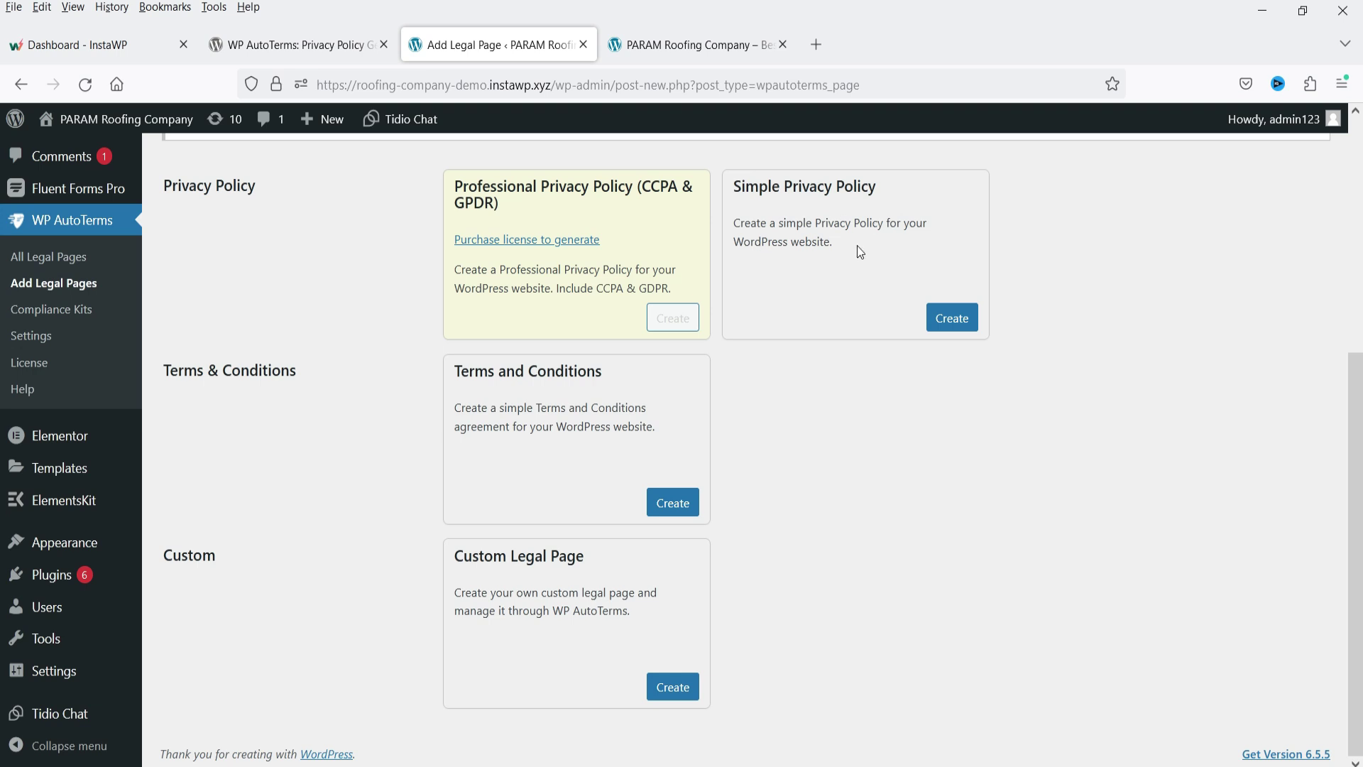
left_click(957, 326)
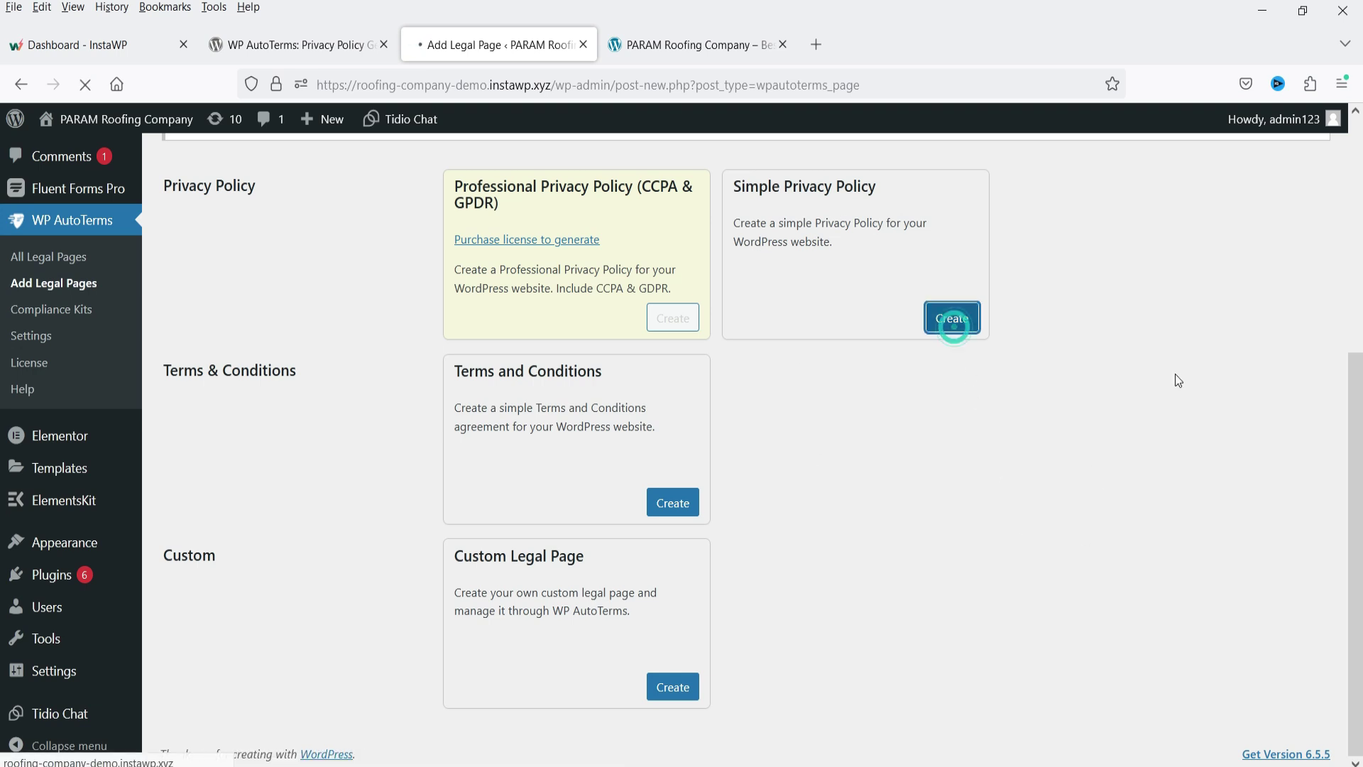
- Answer No to 'Can users create an account on your website?' in the privacy questionnaire
scroll(1056, 368, "down", 3)
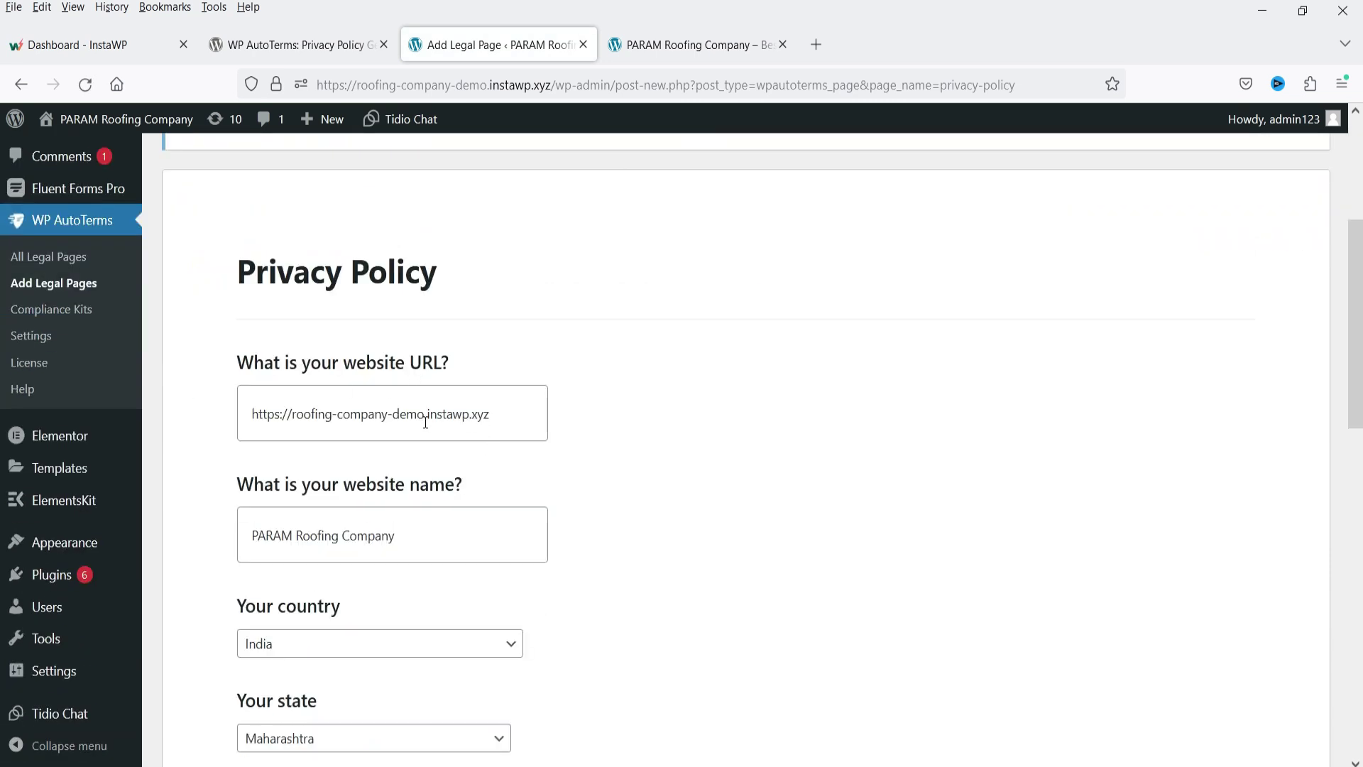
scroll(424, 423, "down", 3)
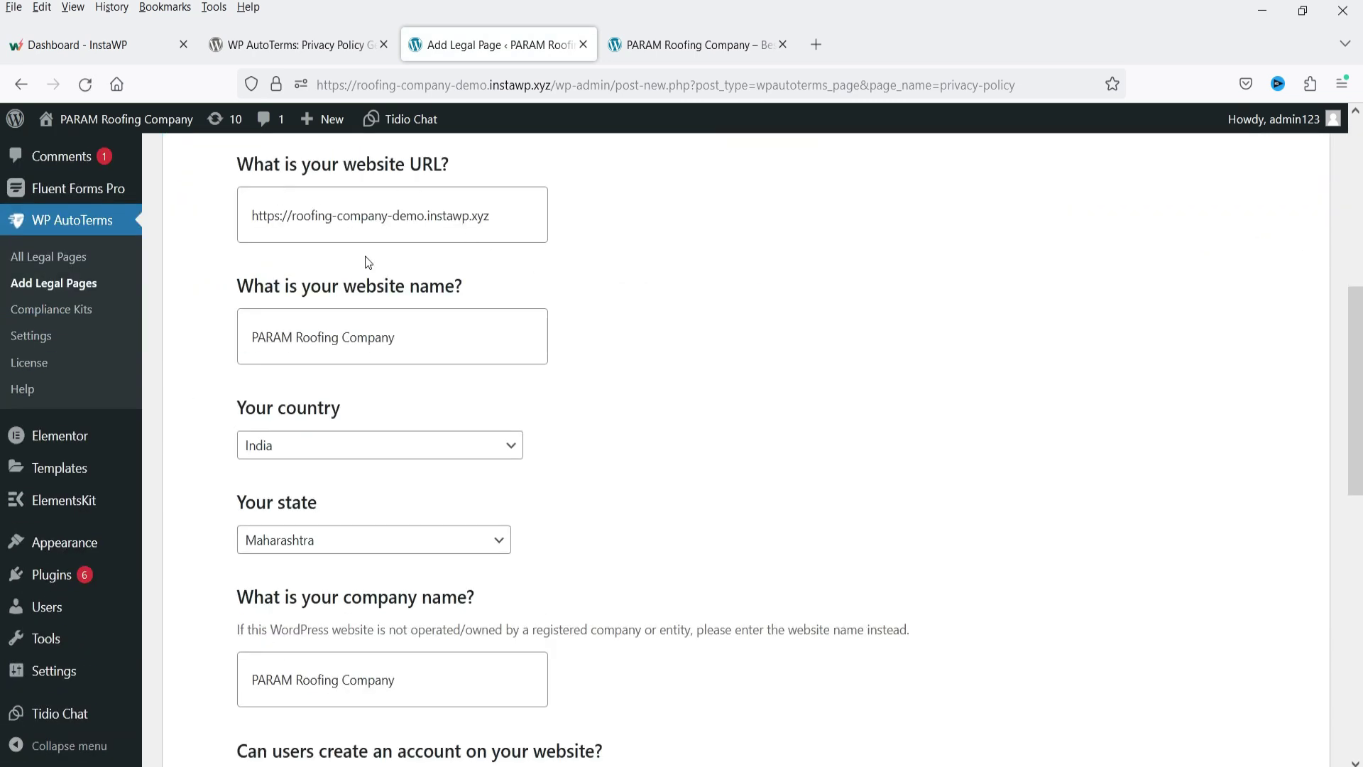
scroll(363, 333, "down", 3)
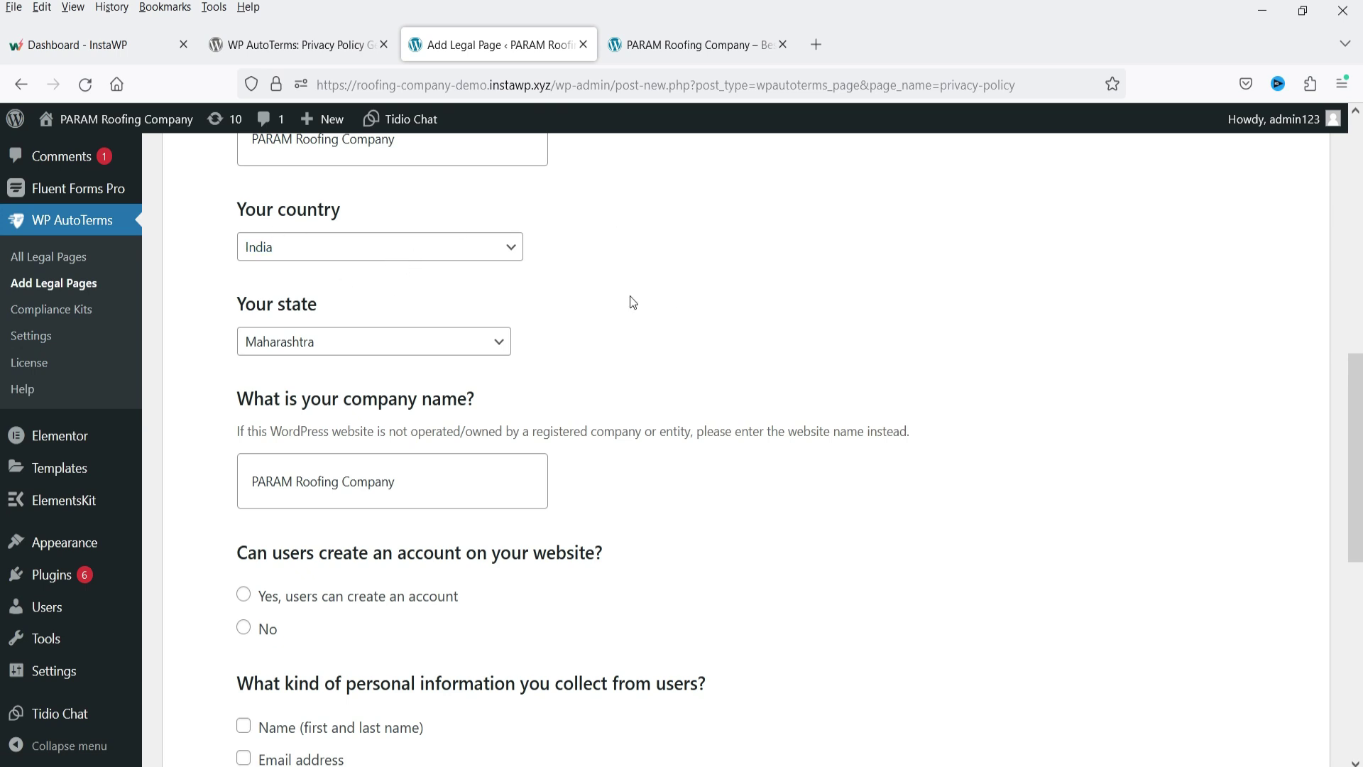
scroll(430, 428, "down", 3)
scroll(430, 428, "down", 2)
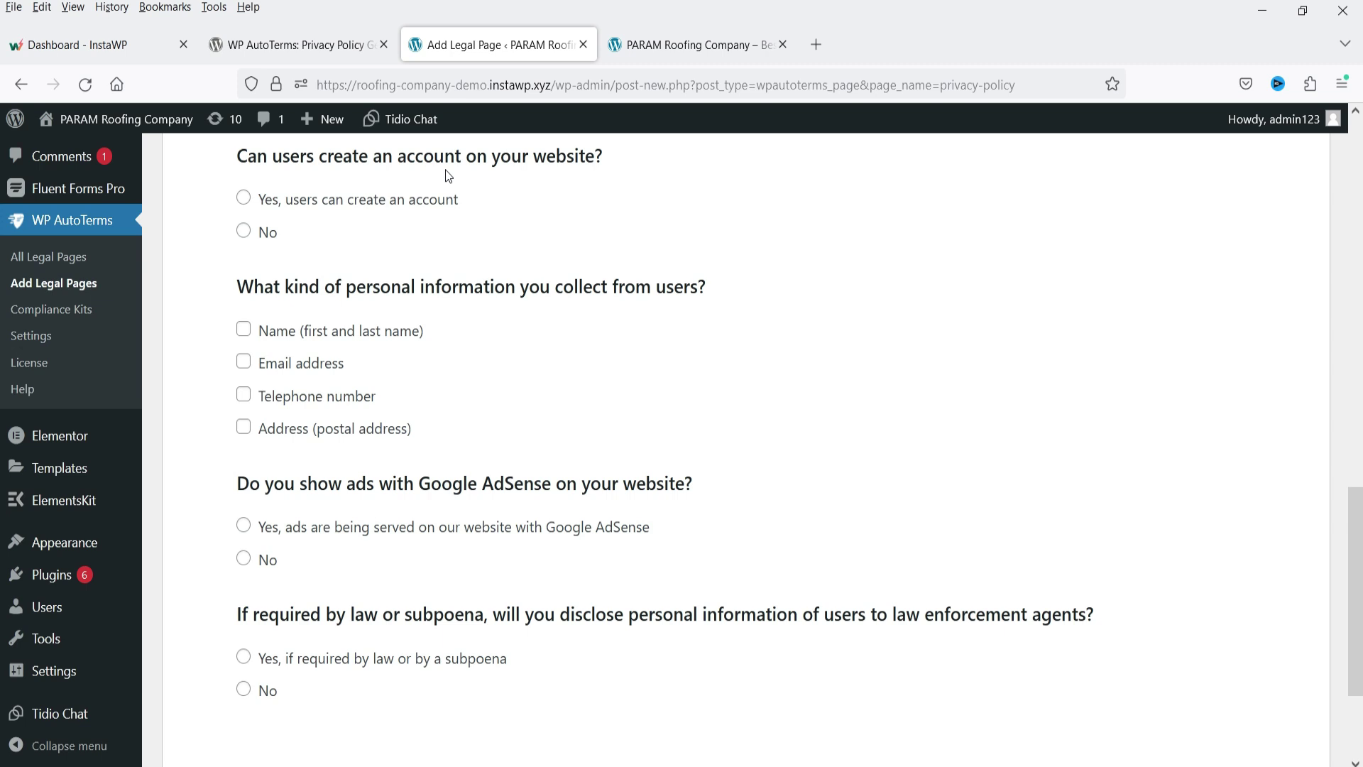
left_click(245, 232)
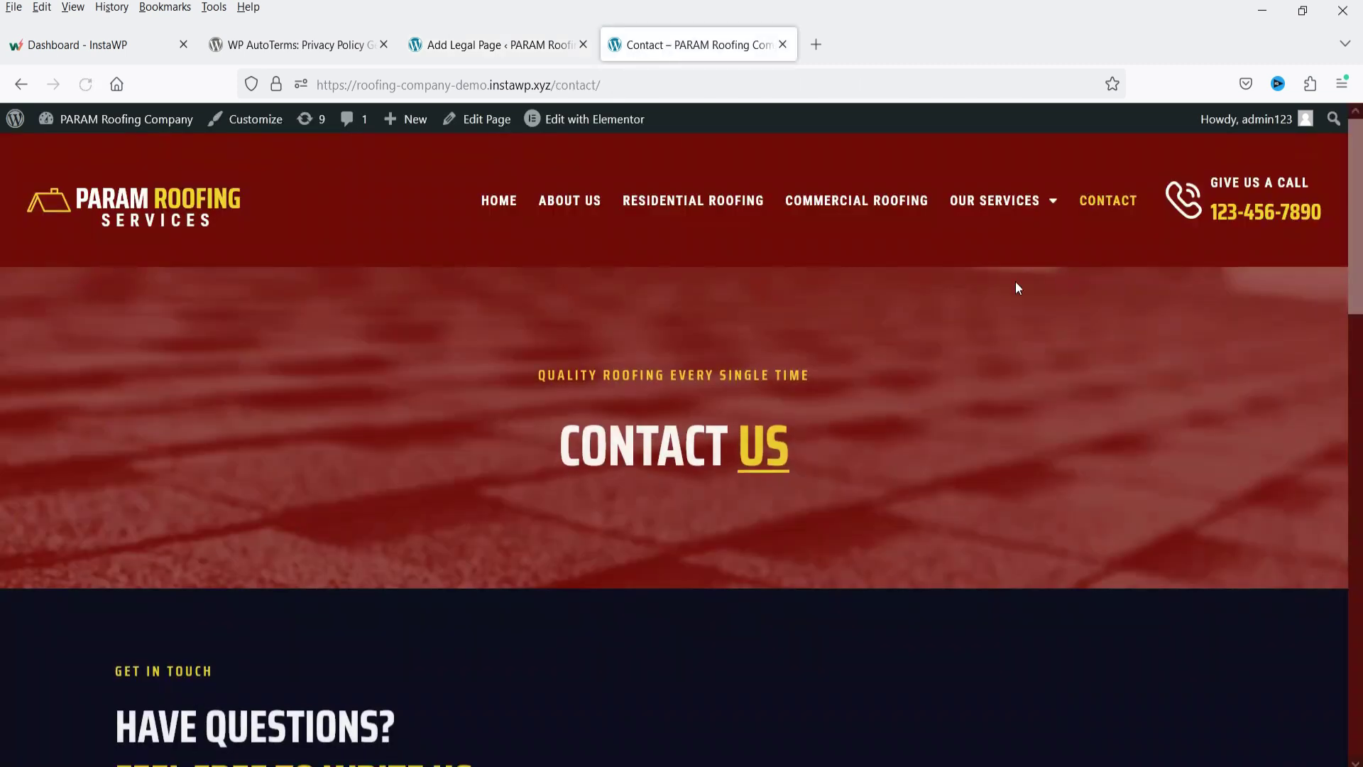
scroll(1009, 289, "down", 6)
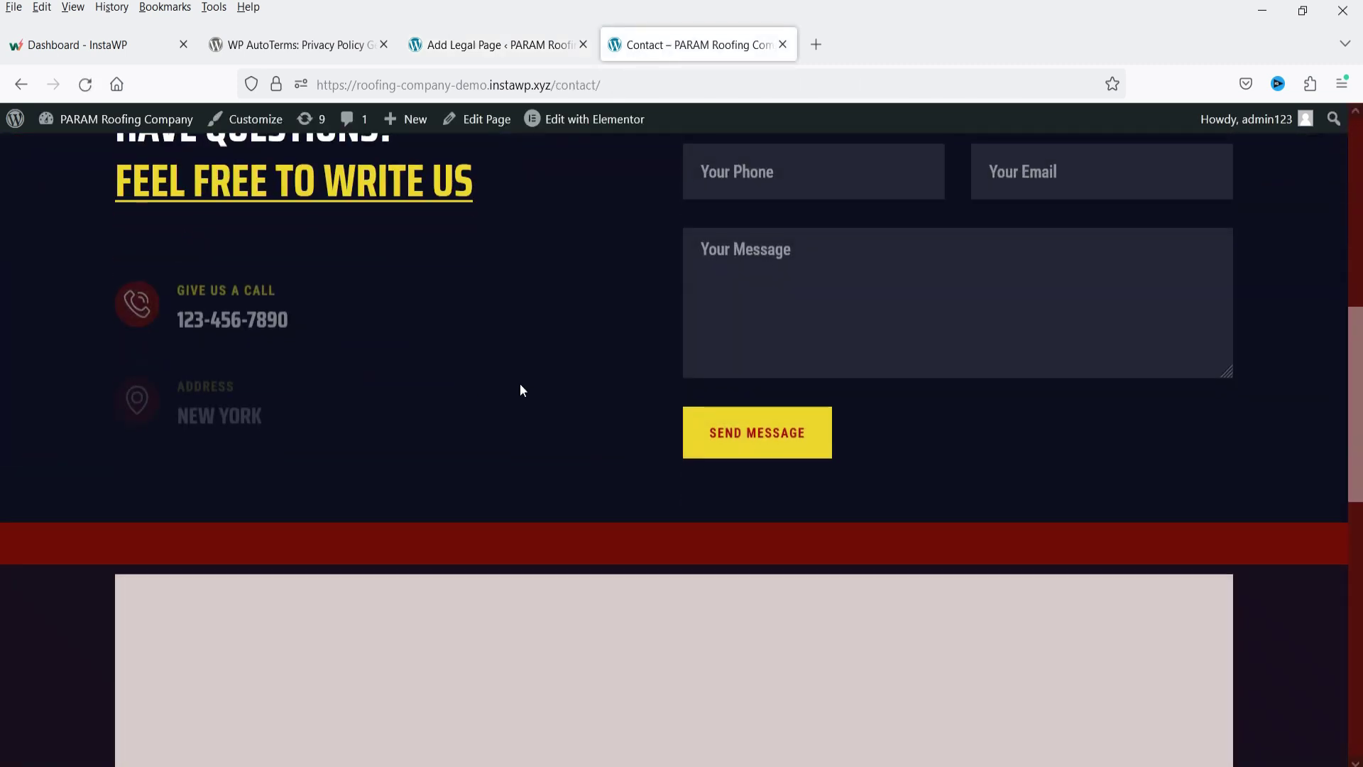
scroll(522, 389, "up", 3)
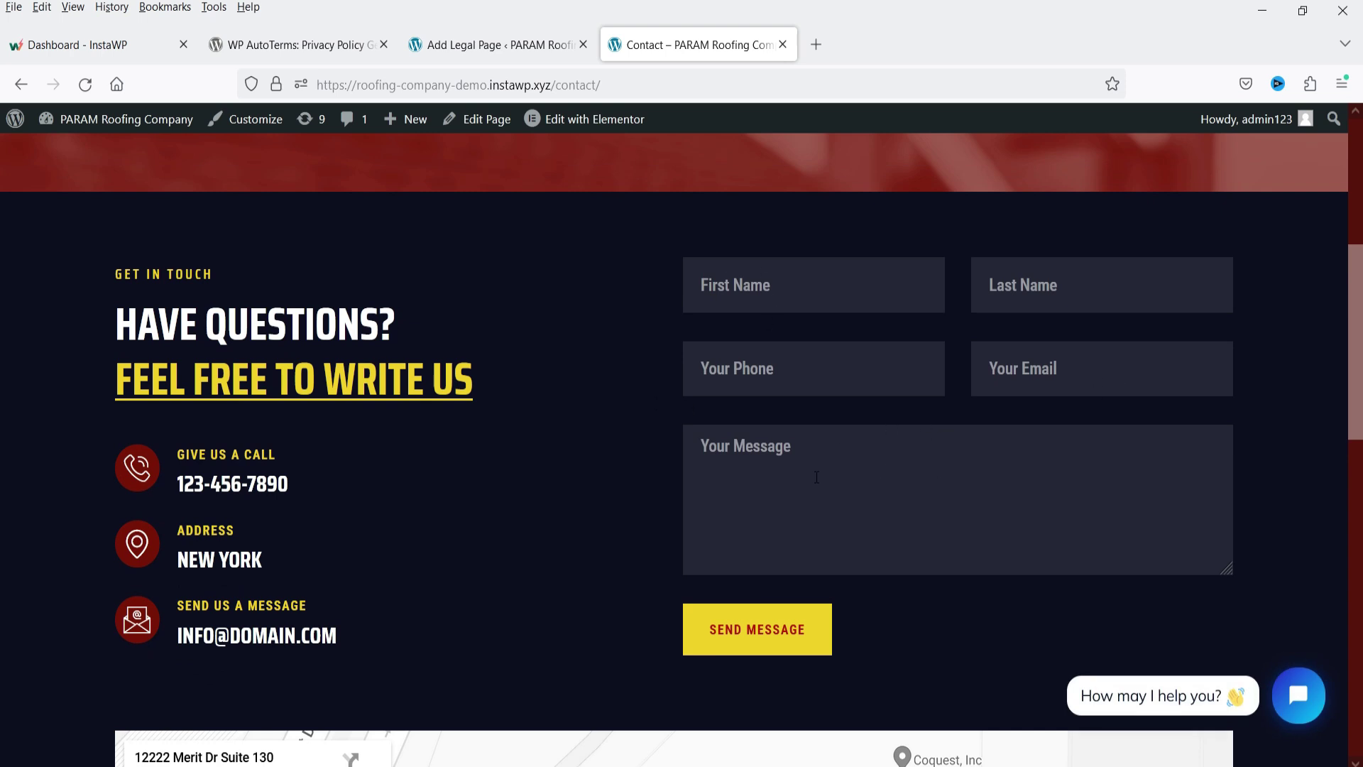
left_click(495, 49)
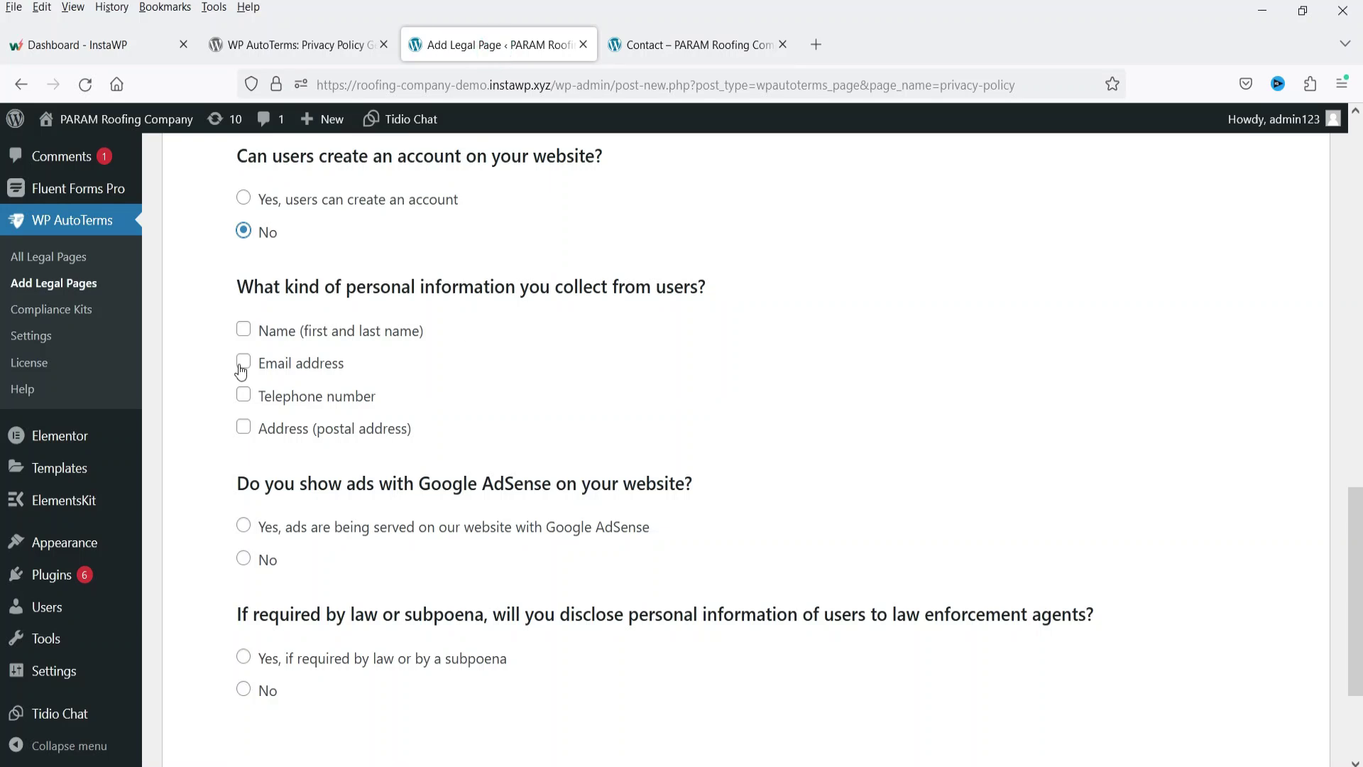
- Mark name, email address, telephone number and postal address as collected personal information
left_click(243, 328)
left_click(243, 361)
left_click(244, 395)
left_click(244, 427)
scroll(607, 407, "down", 2)
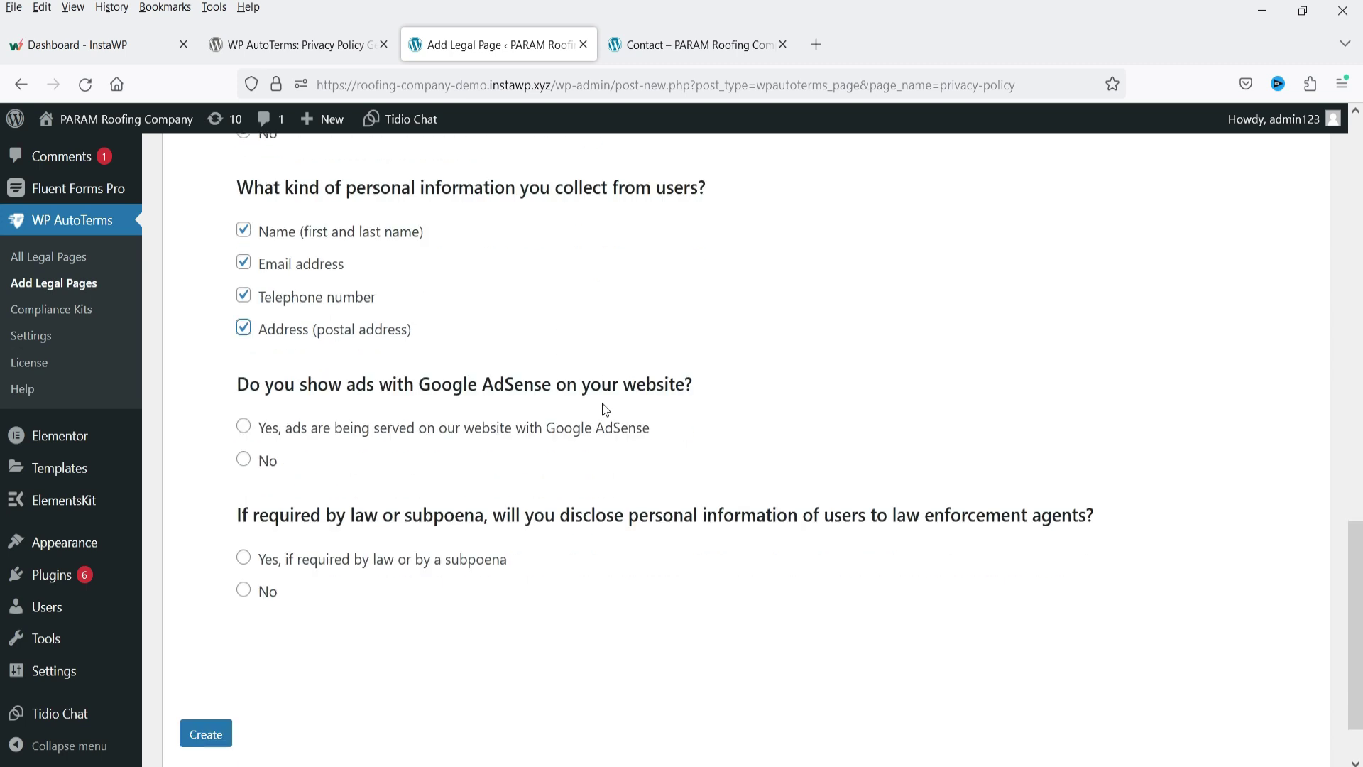
- Answer No to Google AdSense and Yes to legal disclosure, then generate the policy
left_click(244, 458)
scroll(649, 387, "down", 2)
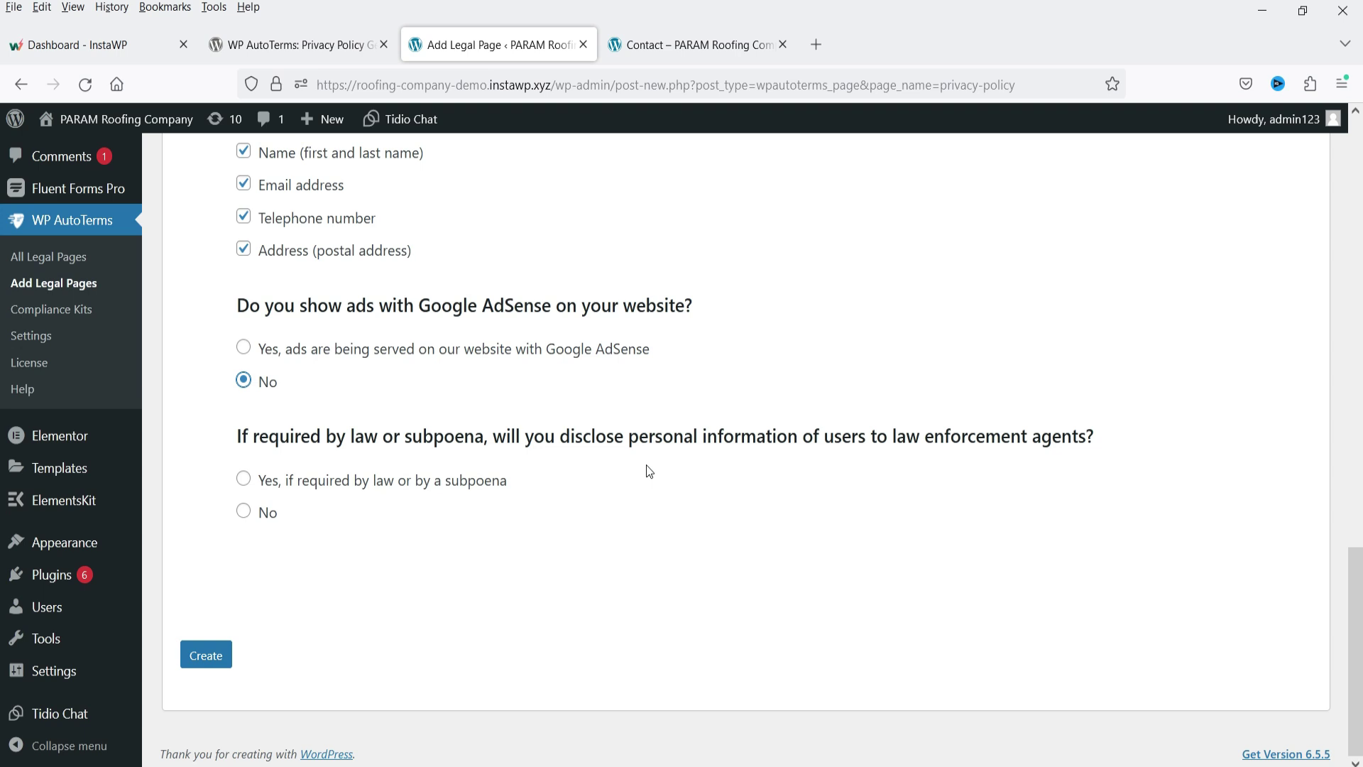
left_click(243, 480)
left_click(206, 655)
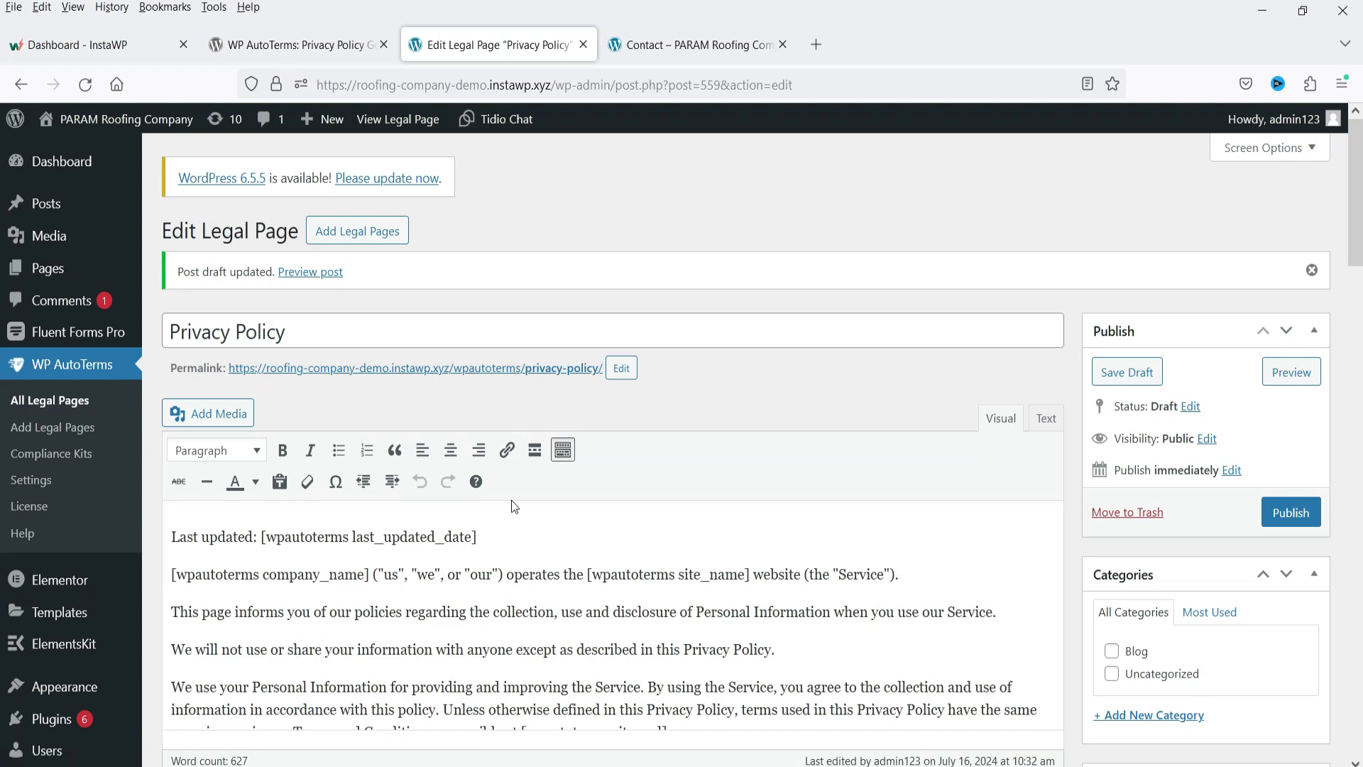
- Review the generated Privacy Policy and its template options, publish it, and view it live
scroll(511, 500, "down", 2)
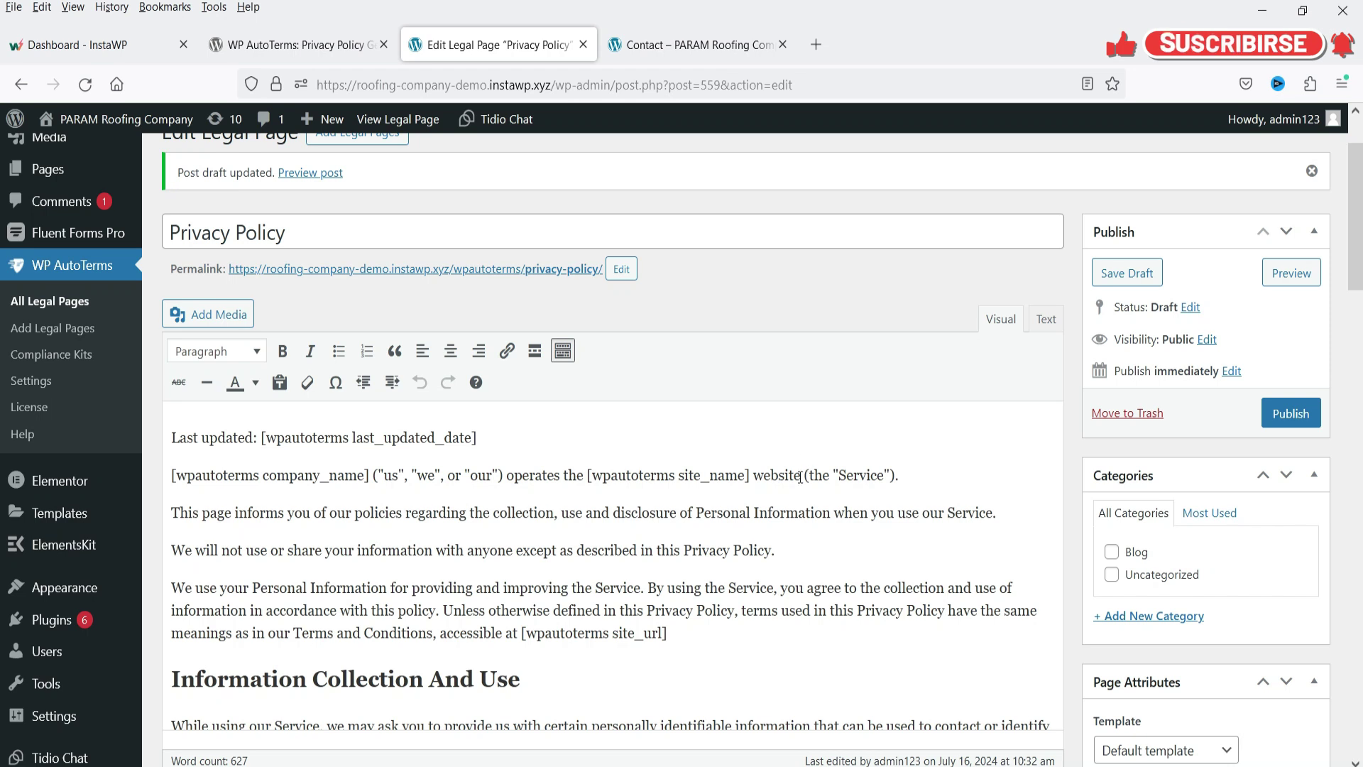
scroll(699, 528, "down", 10)
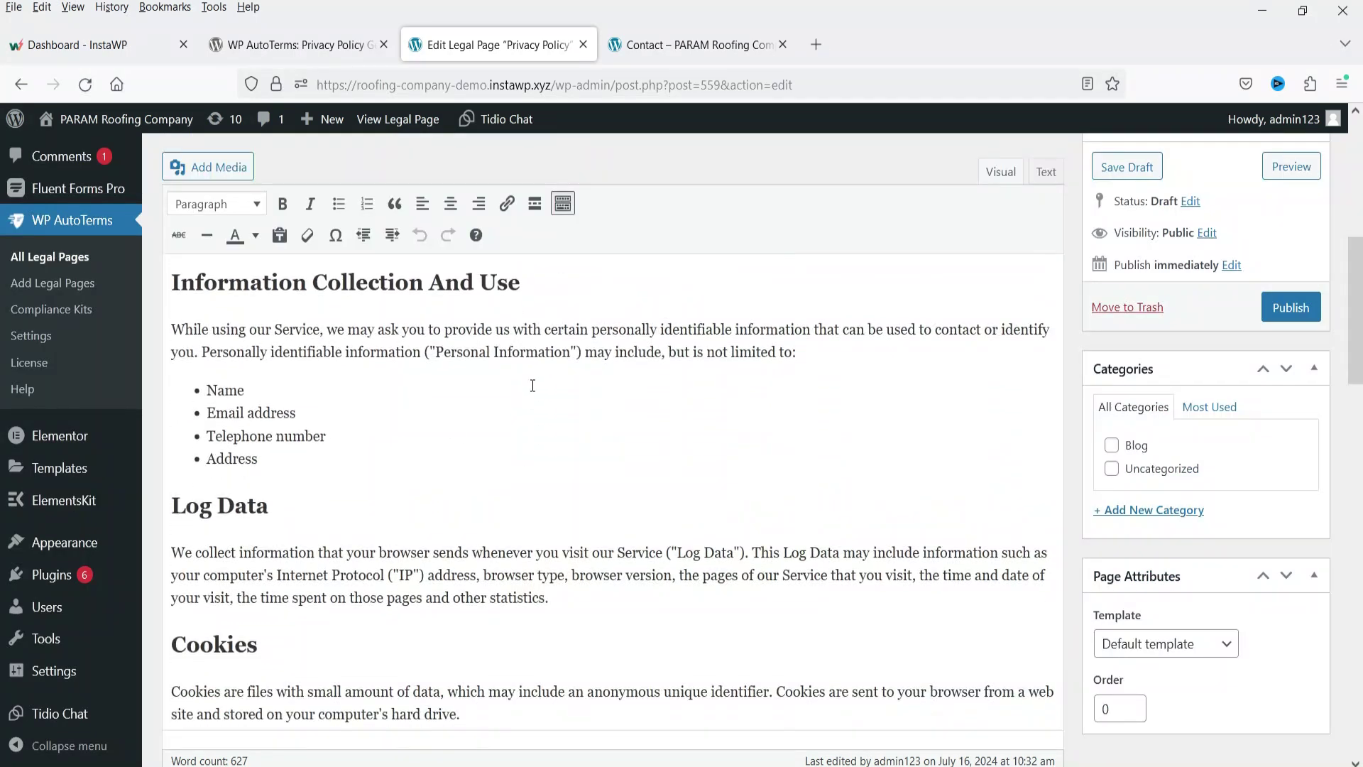
scroll(545, 402, "down", 15)
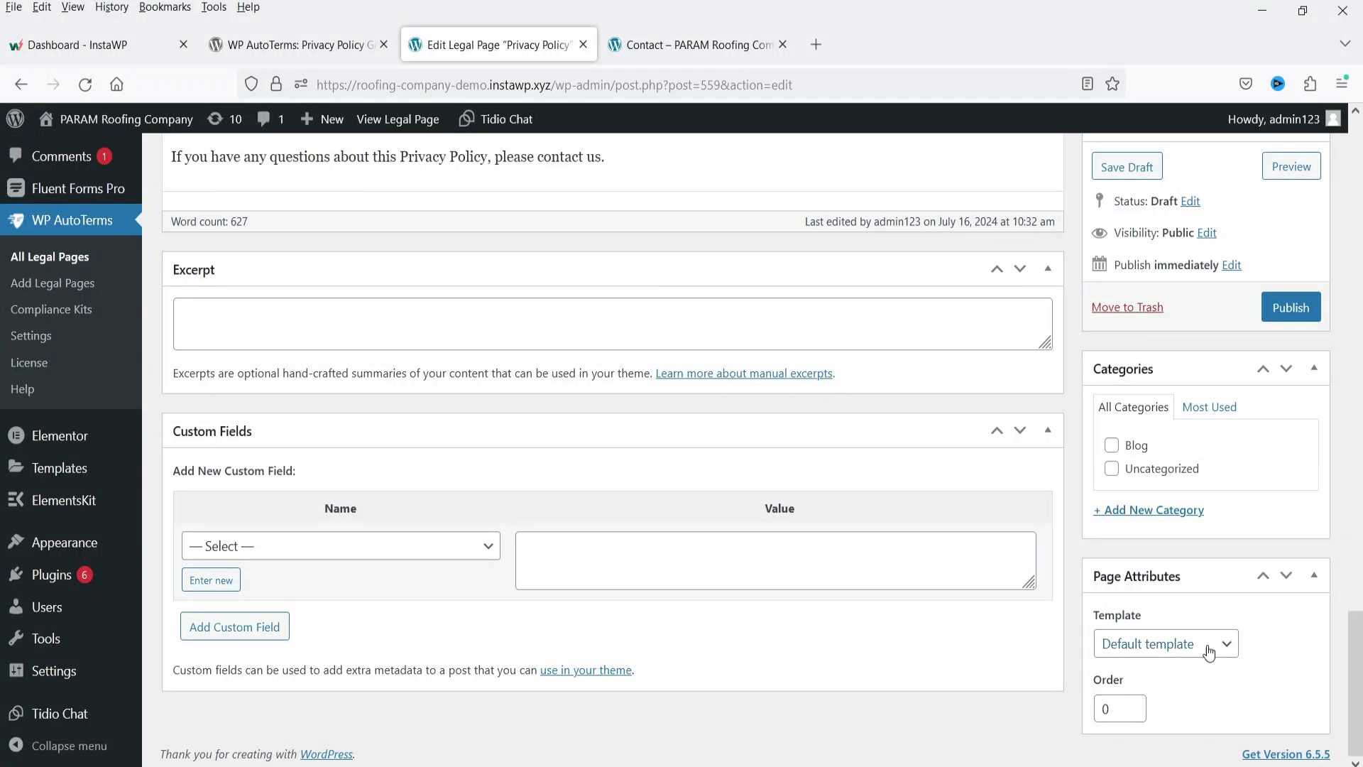
left_click(1217, 647)
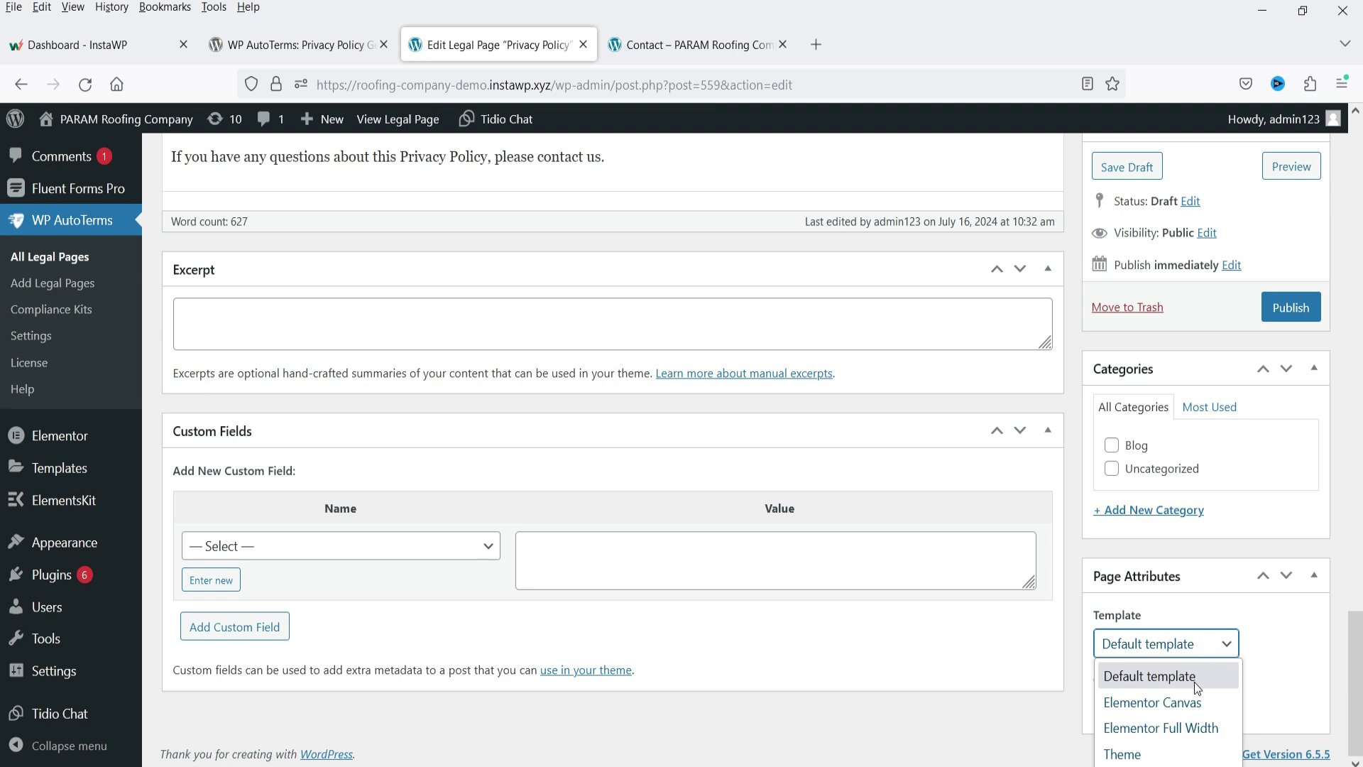
left_click(685, 160)
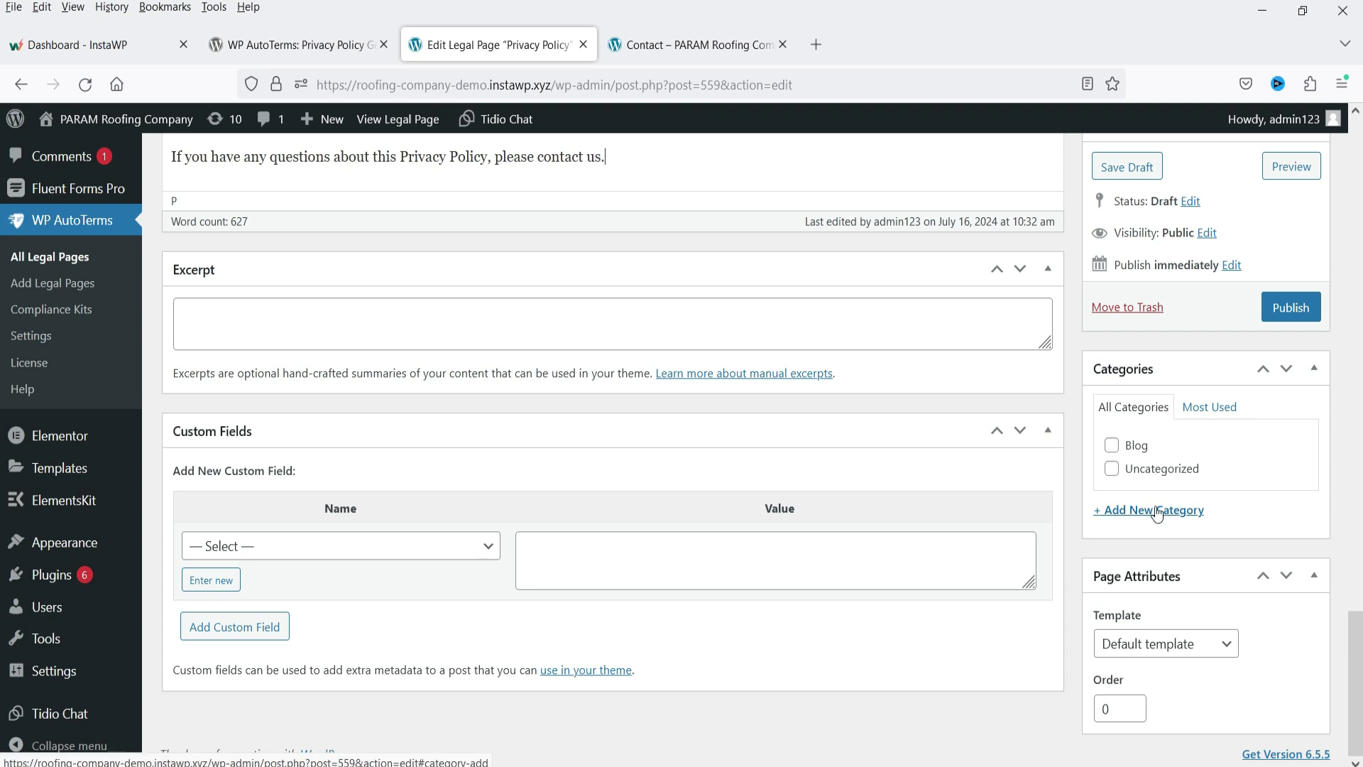
scroll(1157, 513, "up", 4)
left_click(1294, 363)
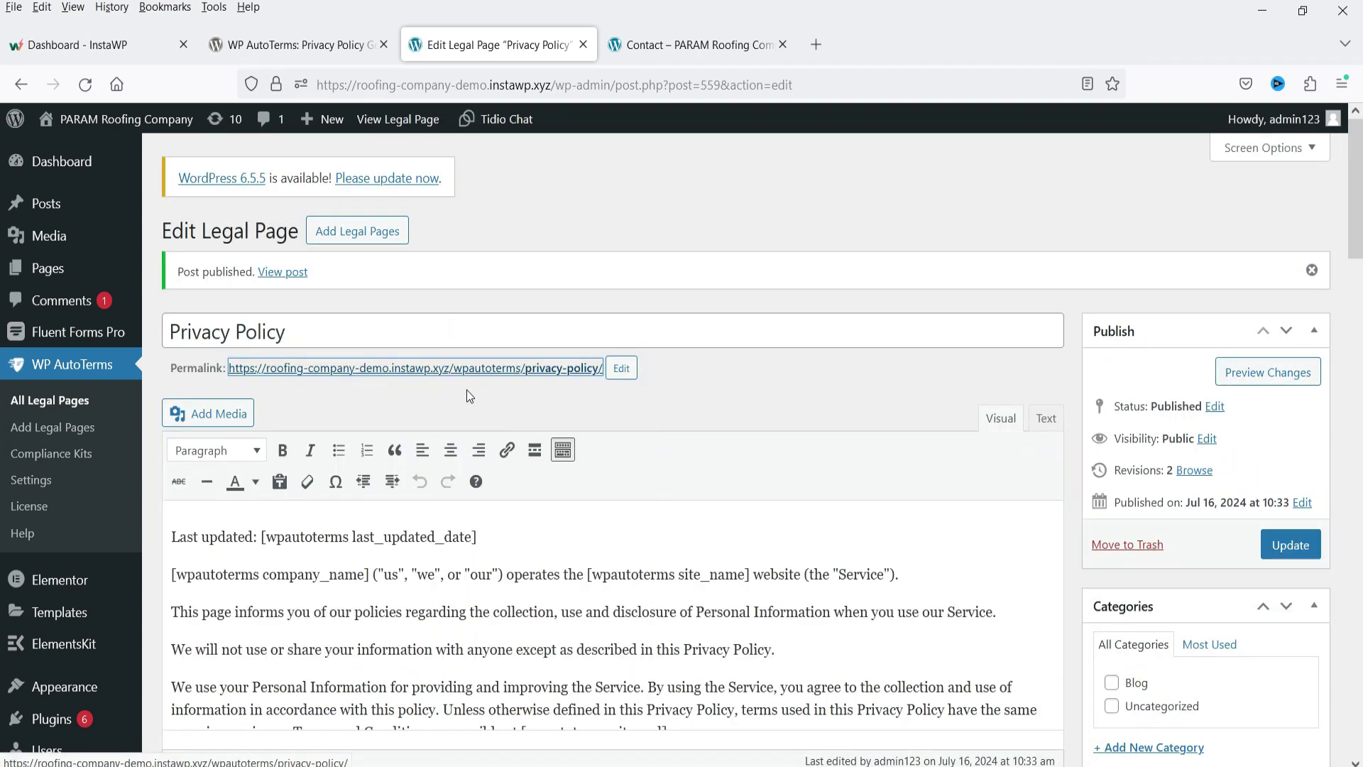
left_click(468, 367)
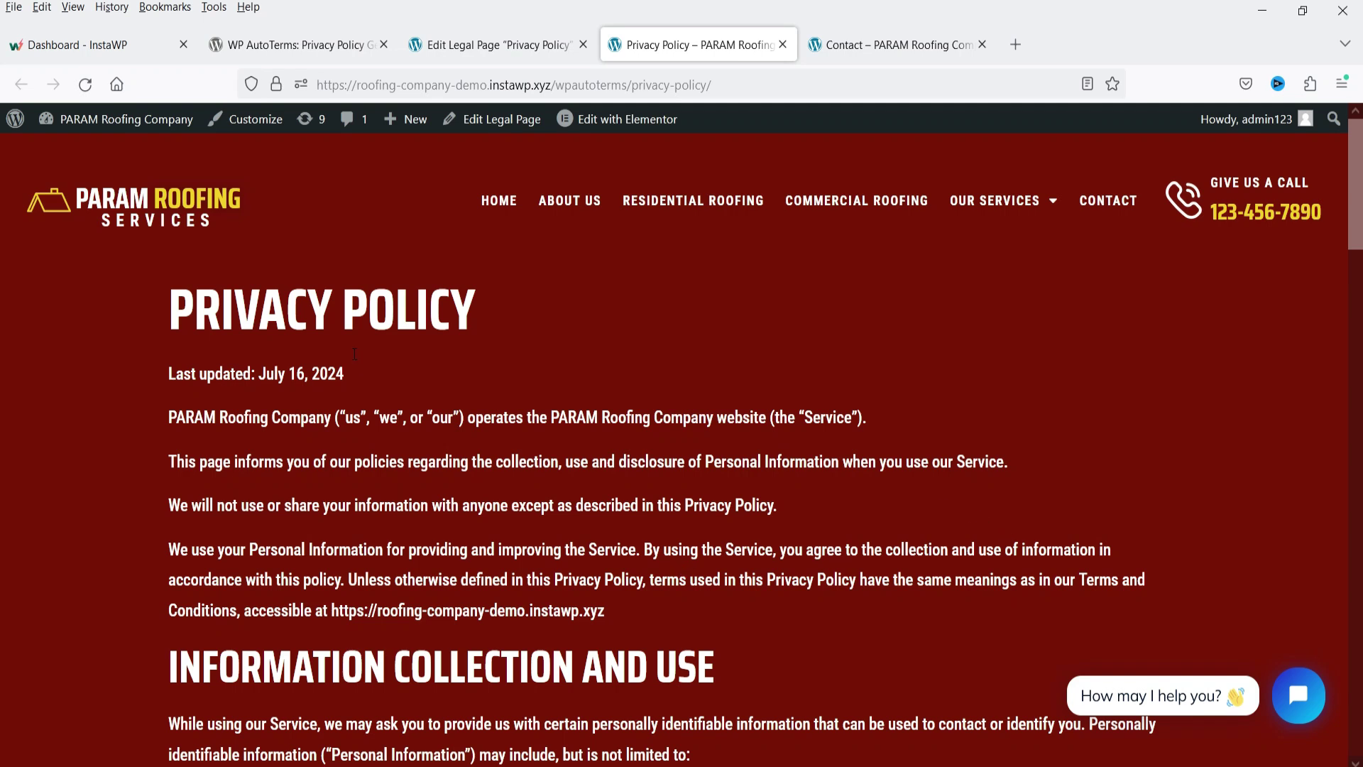
scroll(354, 353, "down", 5)
scroll(403, 404, "down", 4)
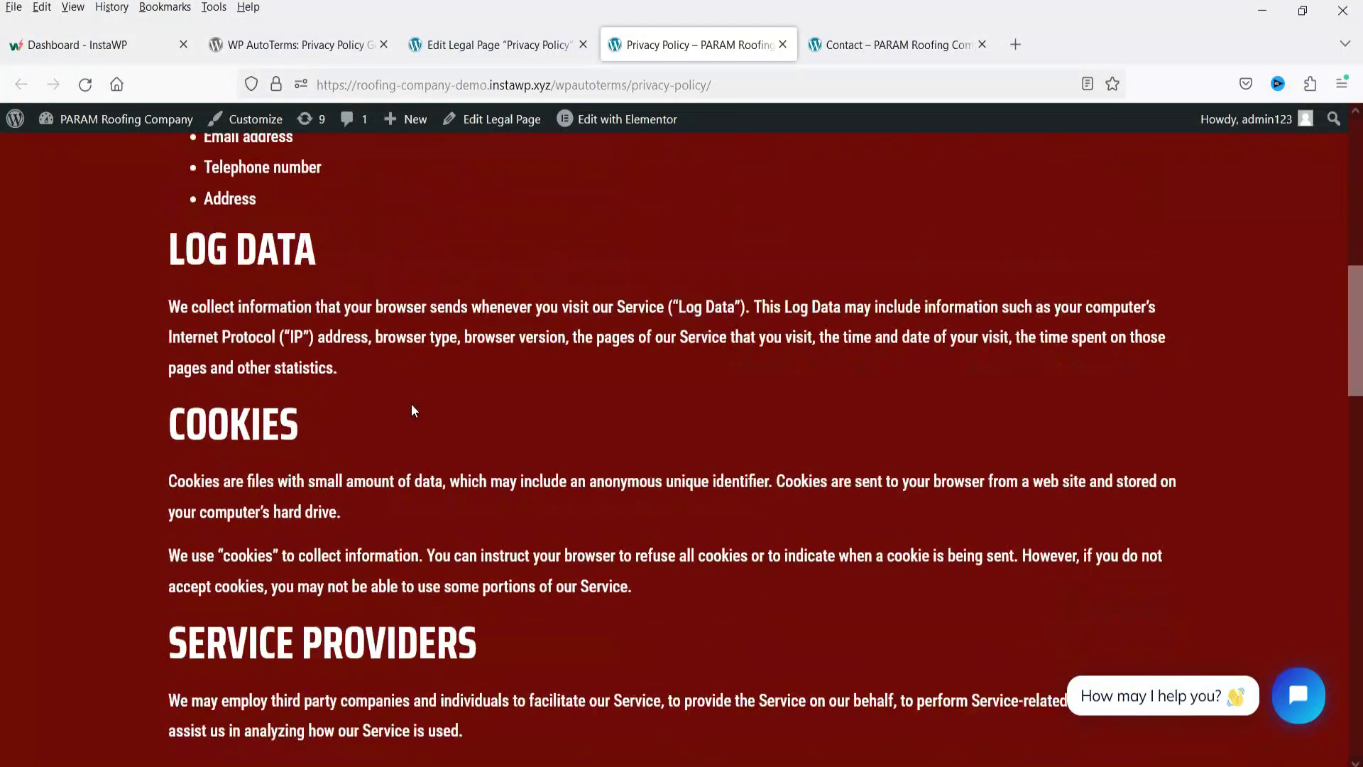
scroll(415, 406, "up", 7)
left_click_drag(331, 220, 163, 222)
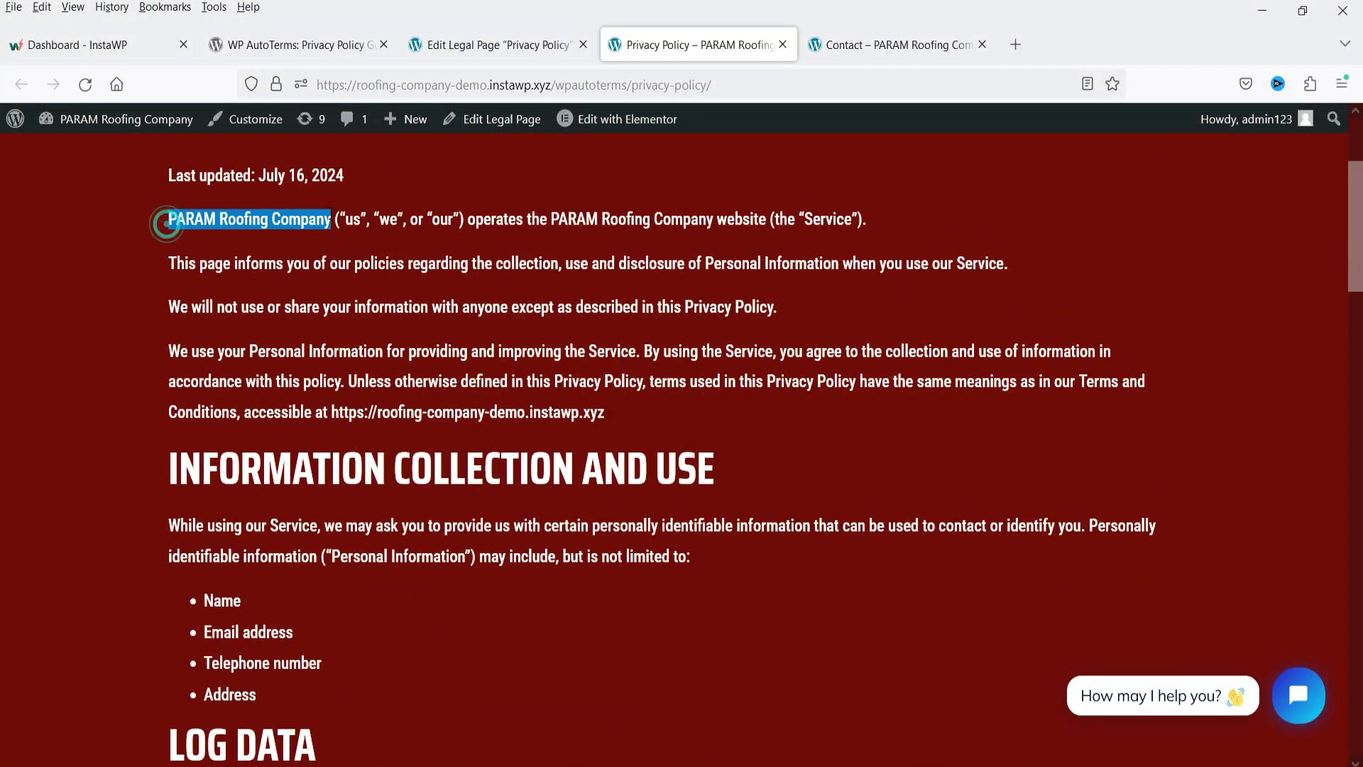
left_click_drag(551, 219, 729, 219)
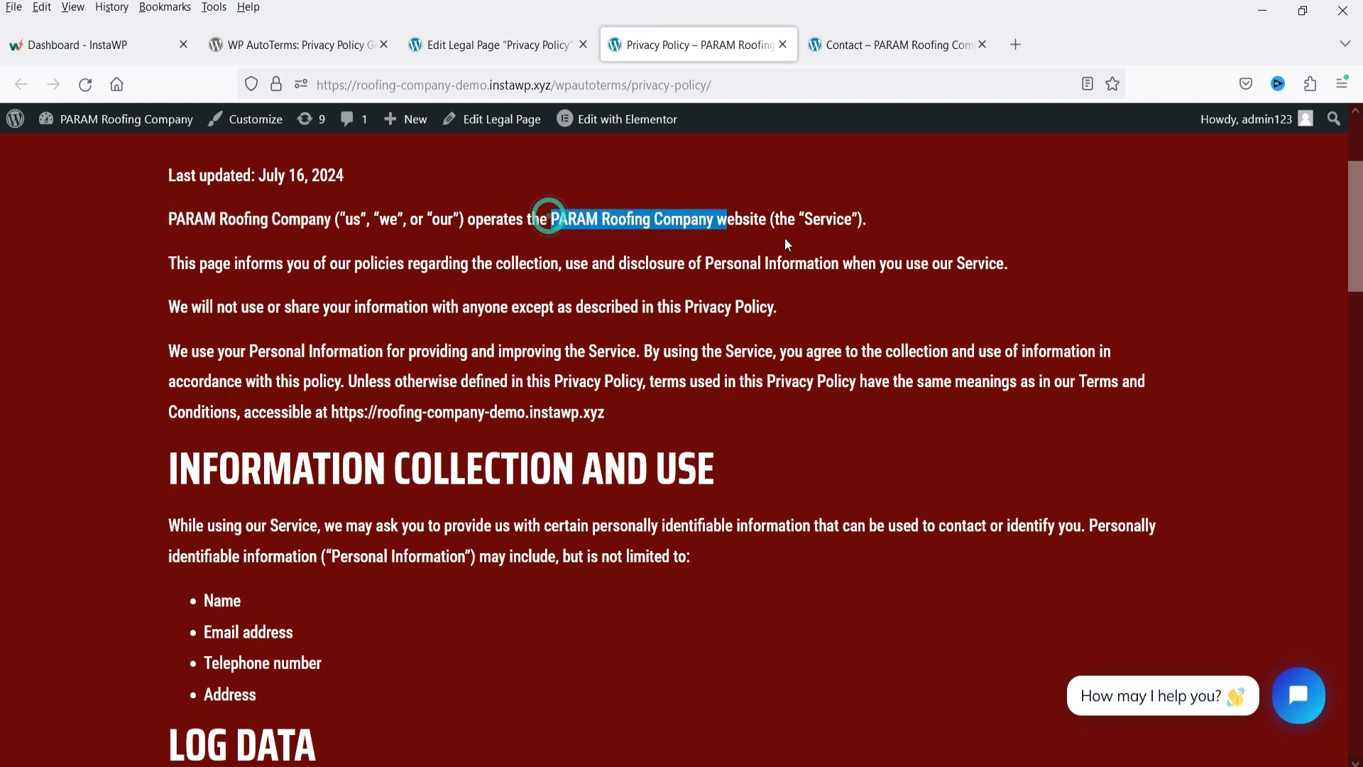
left_click(773, 219)
left_click_drag(551, 220, 750, 219)
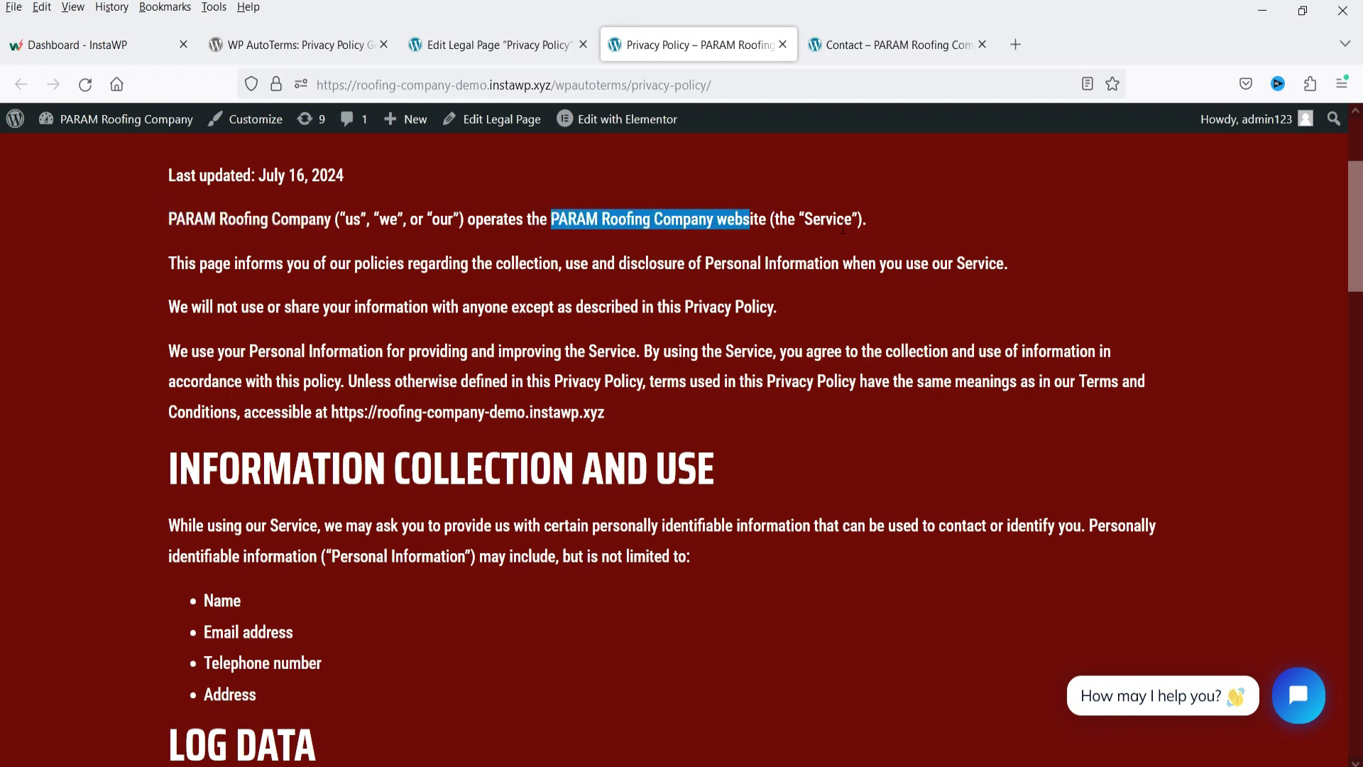
scroll(422, 374, "down", 20)
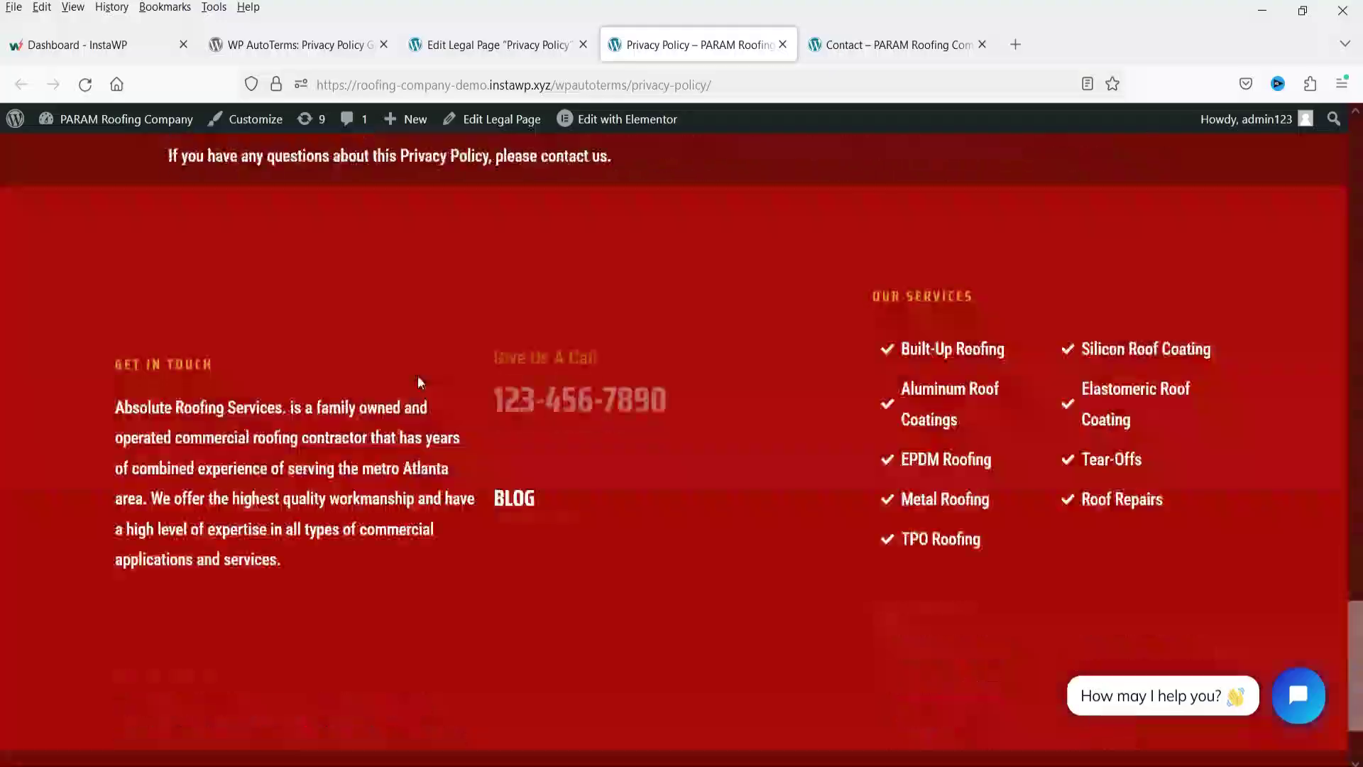
left_click(518, 43)
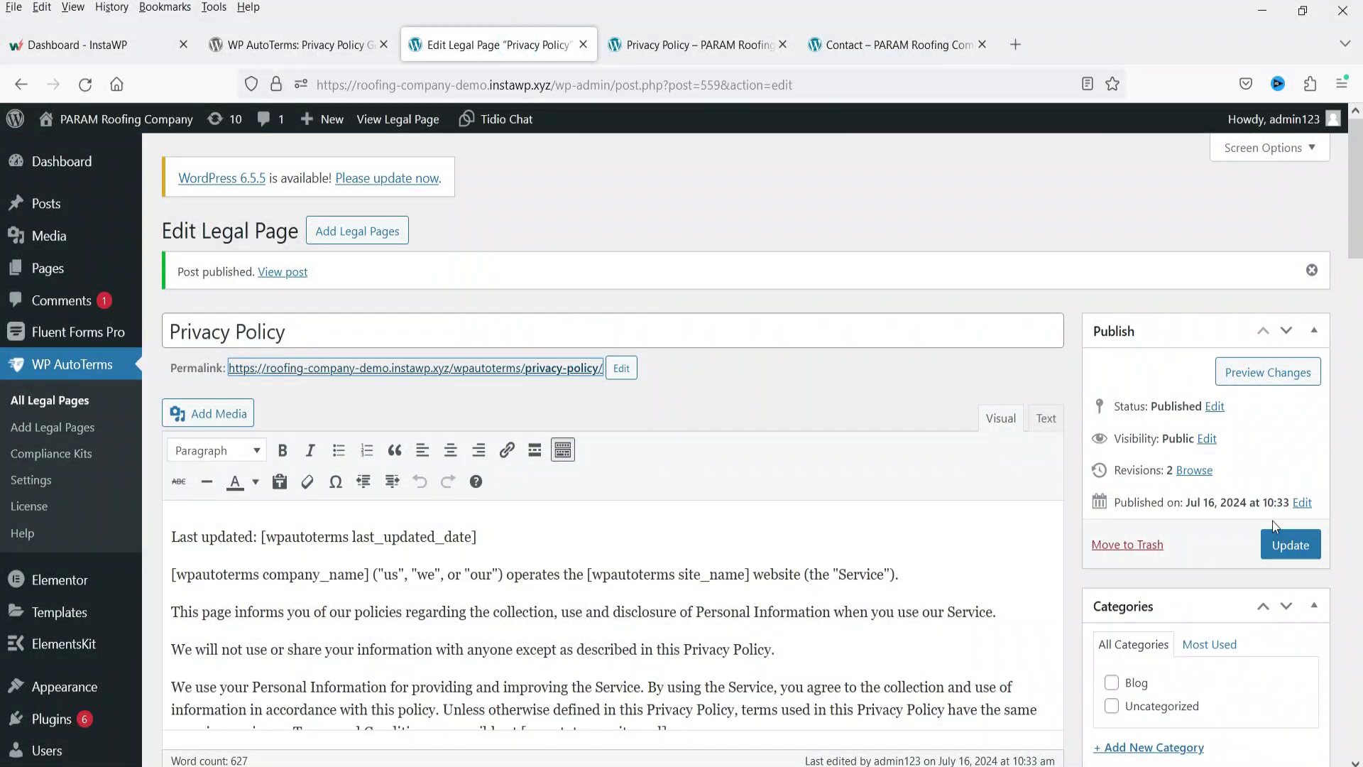
- Choose the Terms and Conditions template on the Add Legal Pages screen, reached via All Legal Pages
left_click(73, 402)
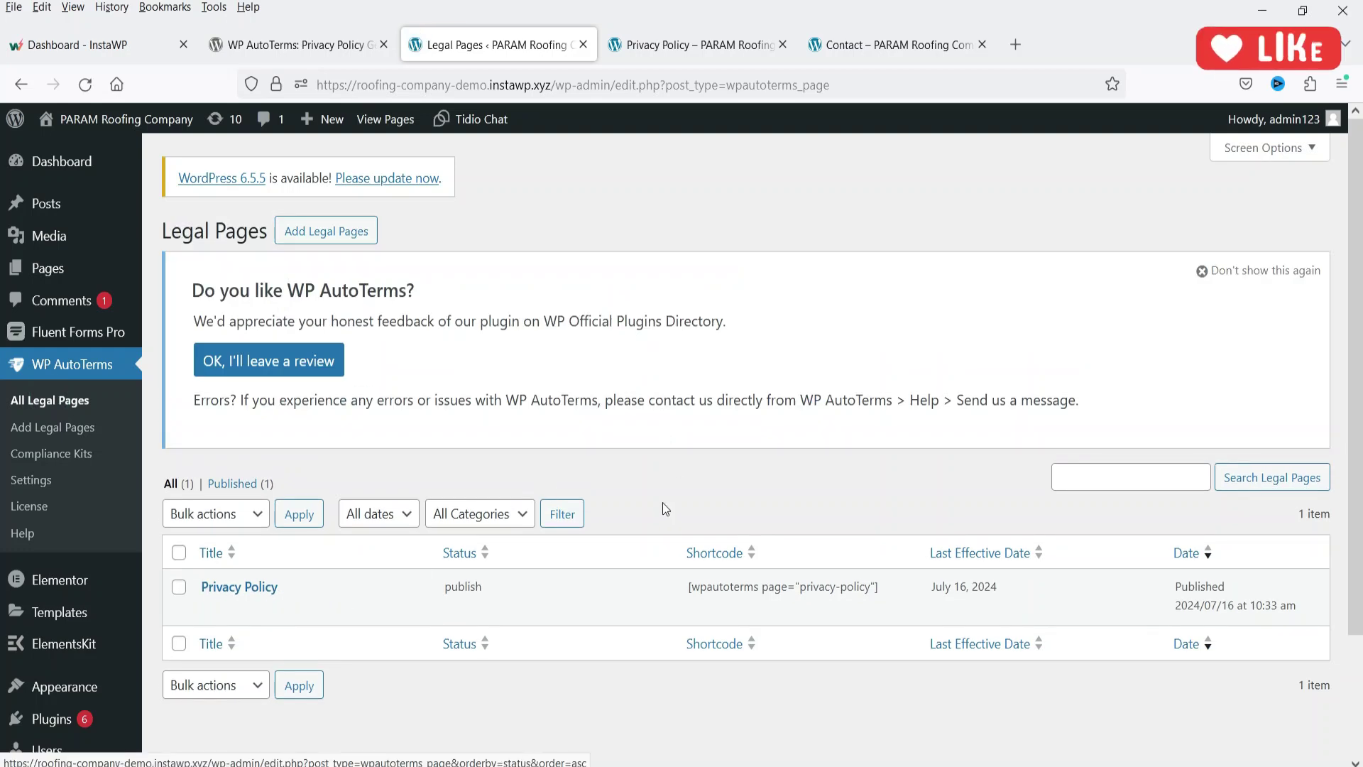
scroll(653, 497, "down", 2)
left_click(57, 328)
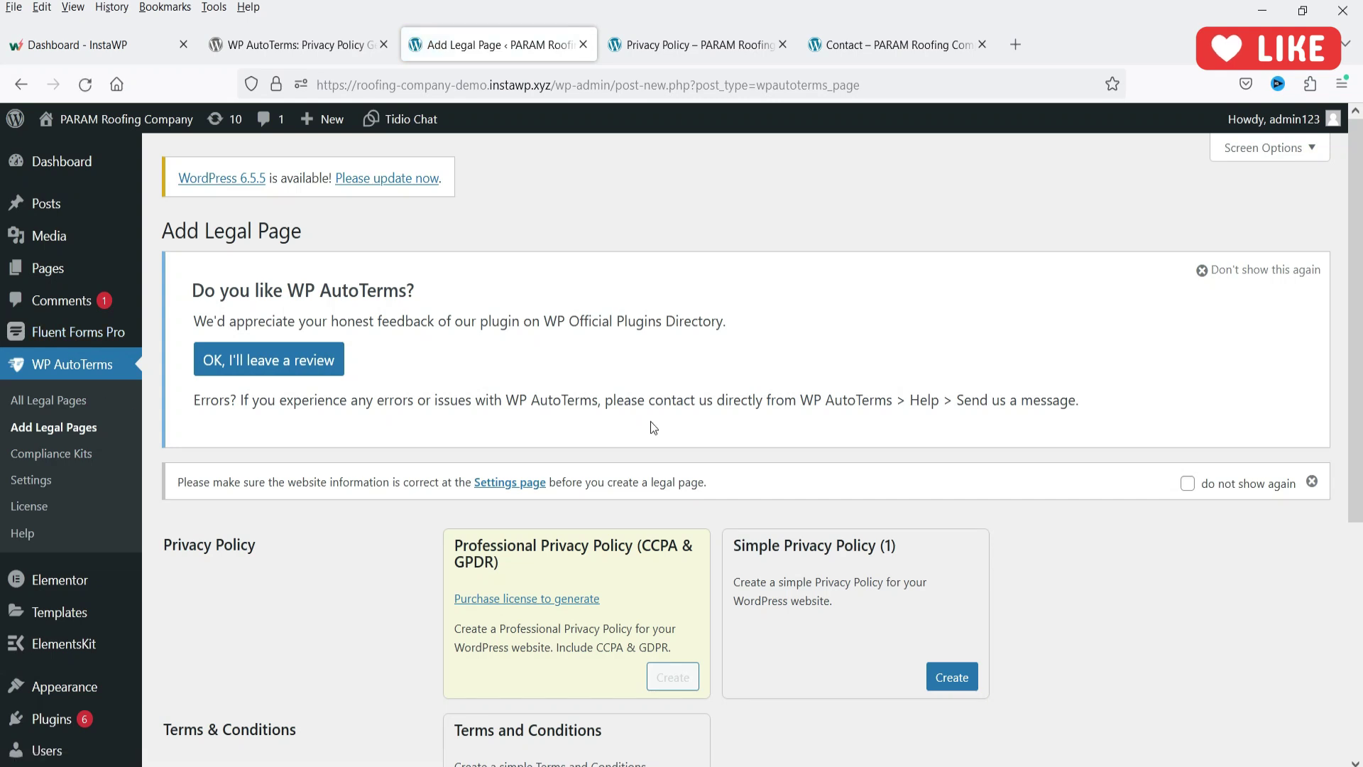
scroll(390, 548, "down", 5)
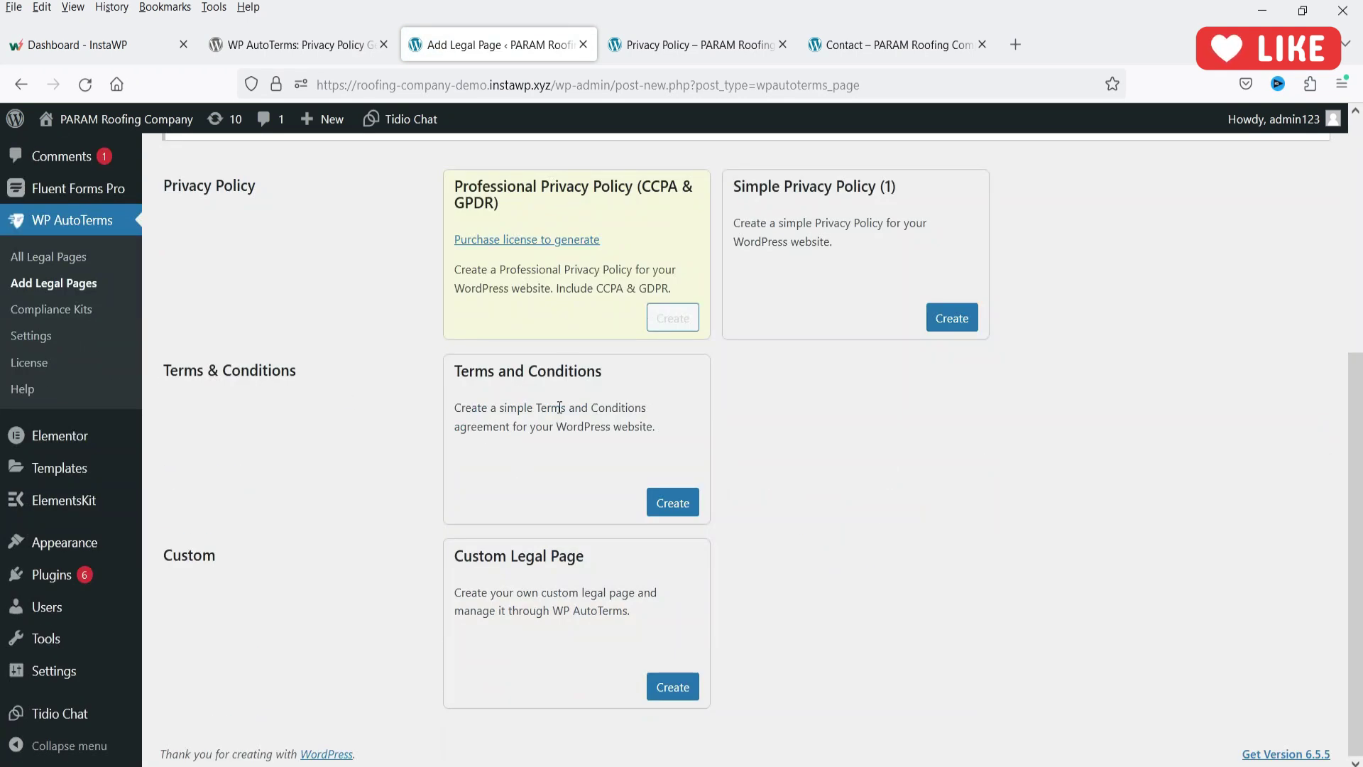
left_click(674, 502)
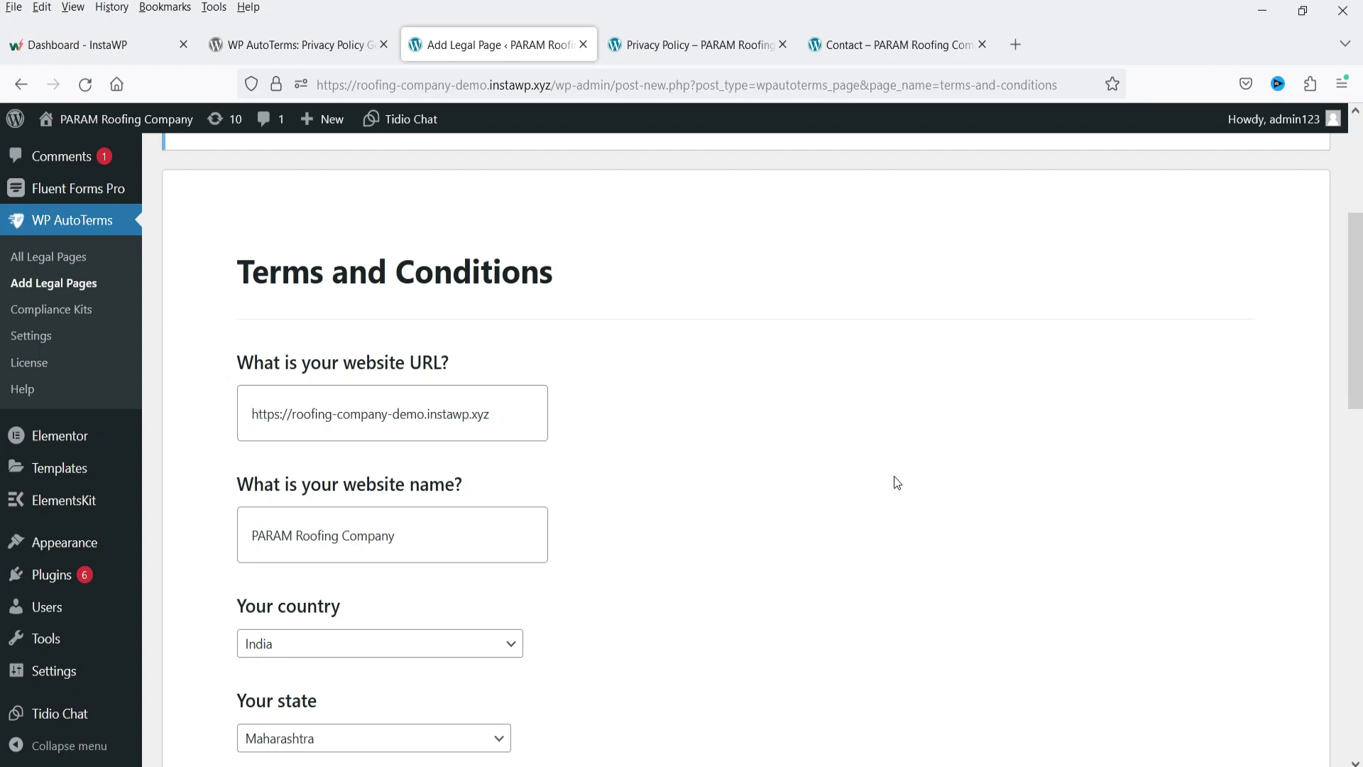
- Answer No to user accounts and Yes to owning content and trademarks exclusively
scroll(694, 417, "down", 3)
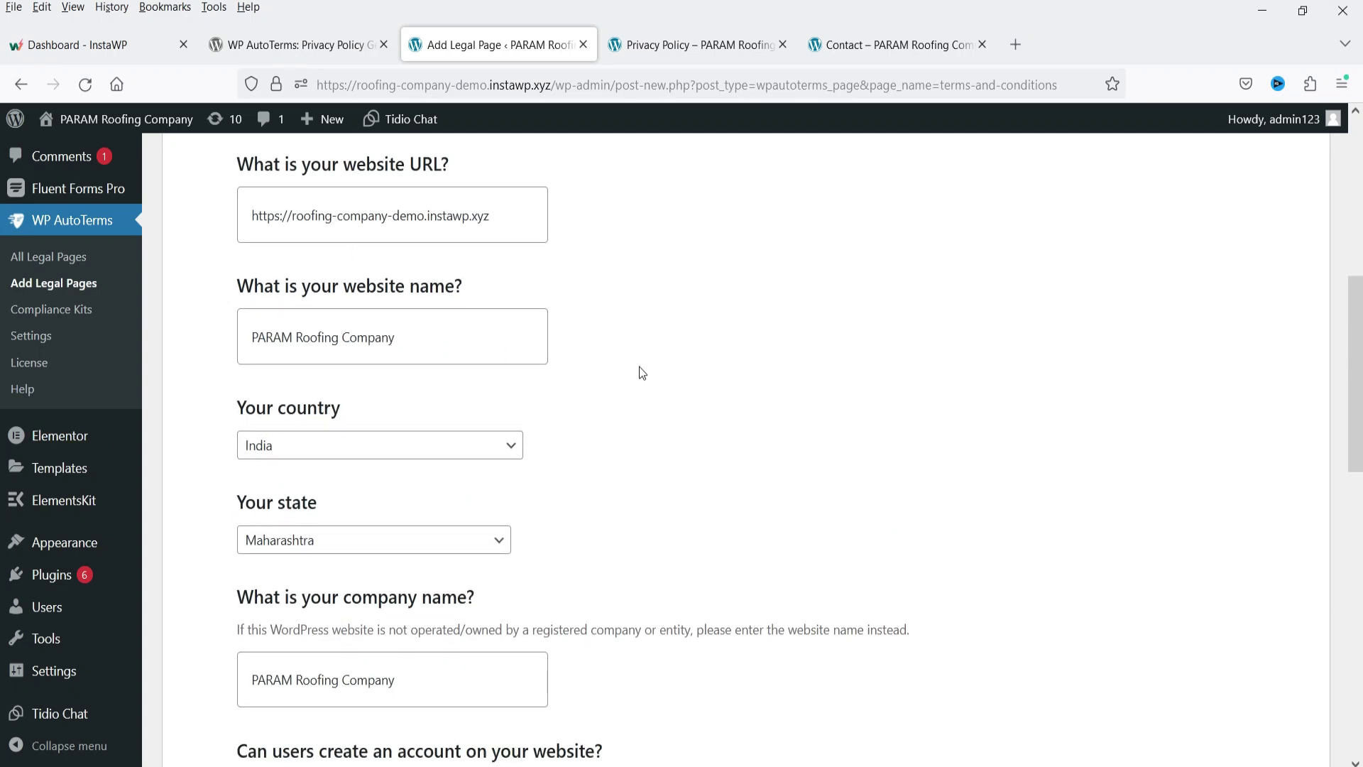
scroll(641, 369, "down", 2)
scroll(642, 368, "down", 3)
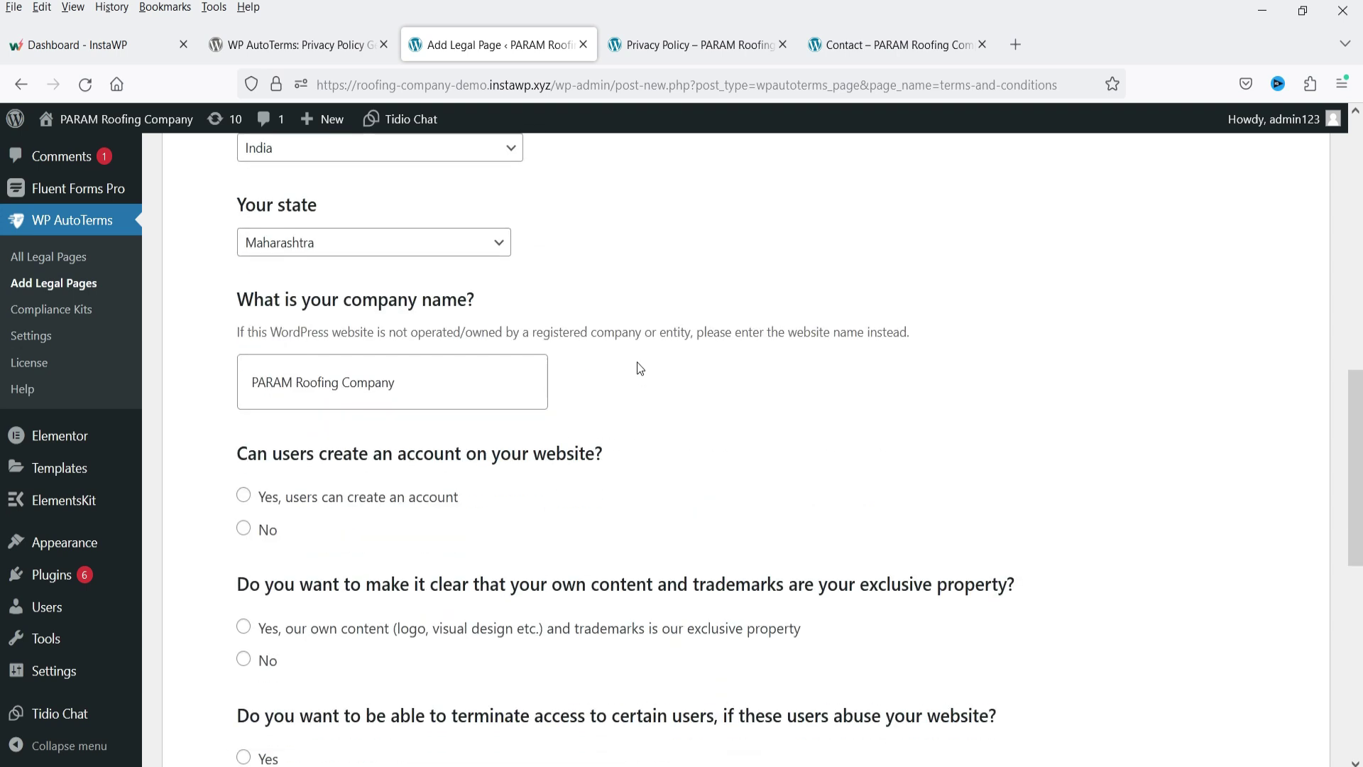
scroll(771, 375, "down", 2)
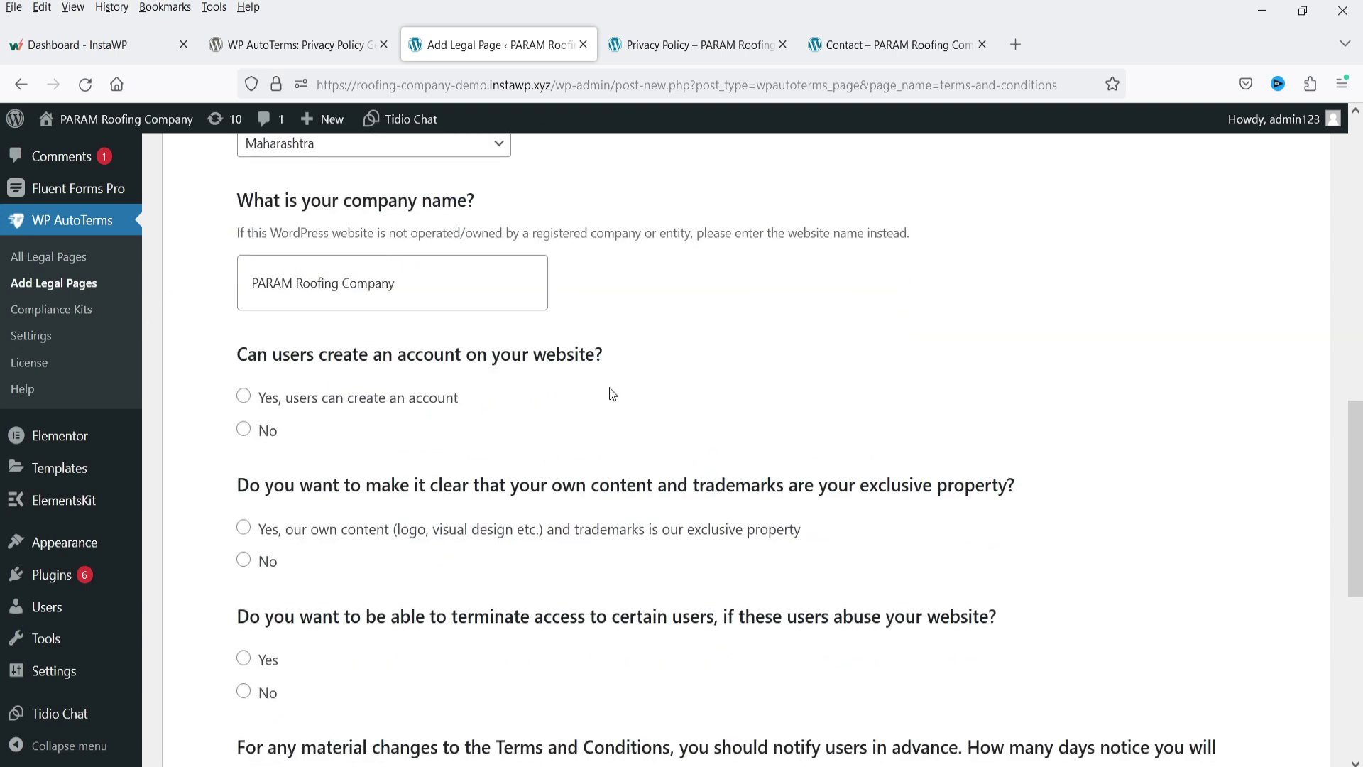
left_click(242, 429)
scroll(598, 394, "down", 2)
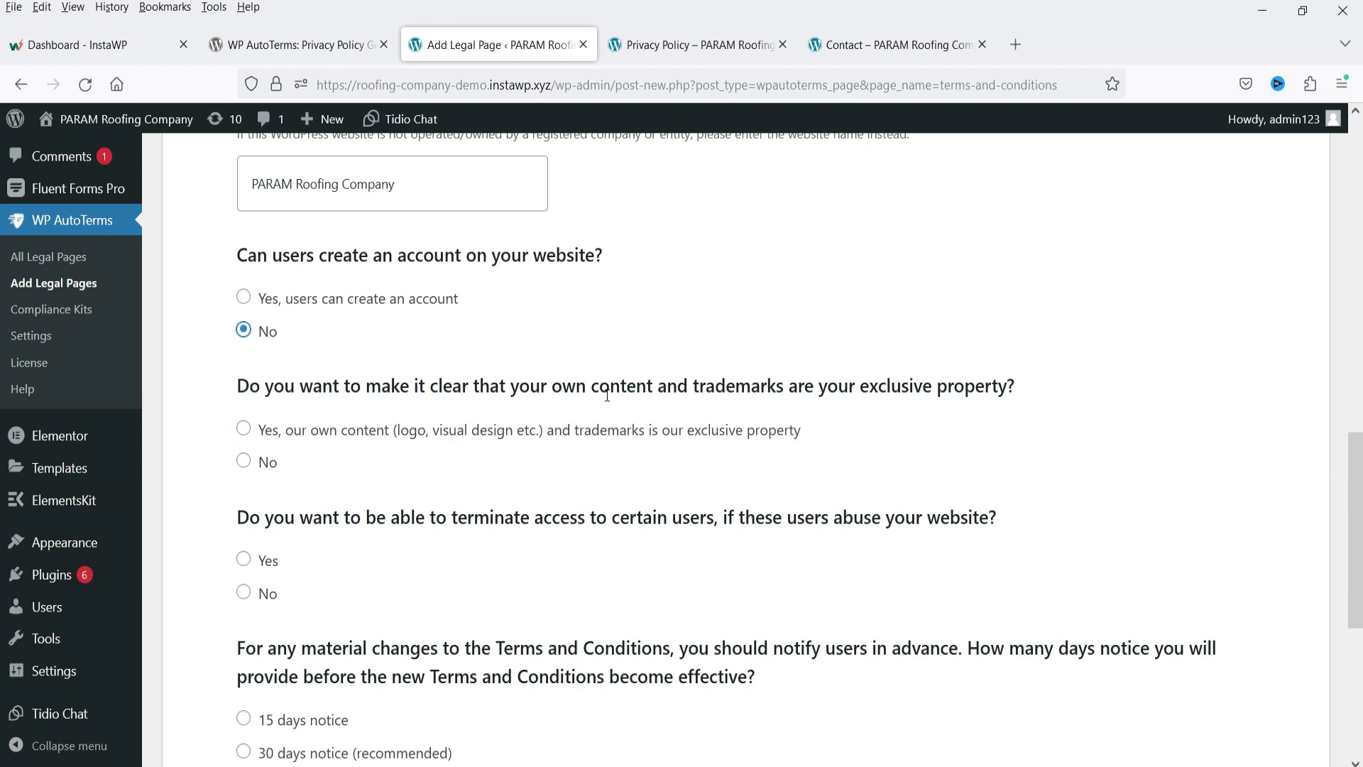
left_click(253, 432)
scroll(488, 323, "down", 3)
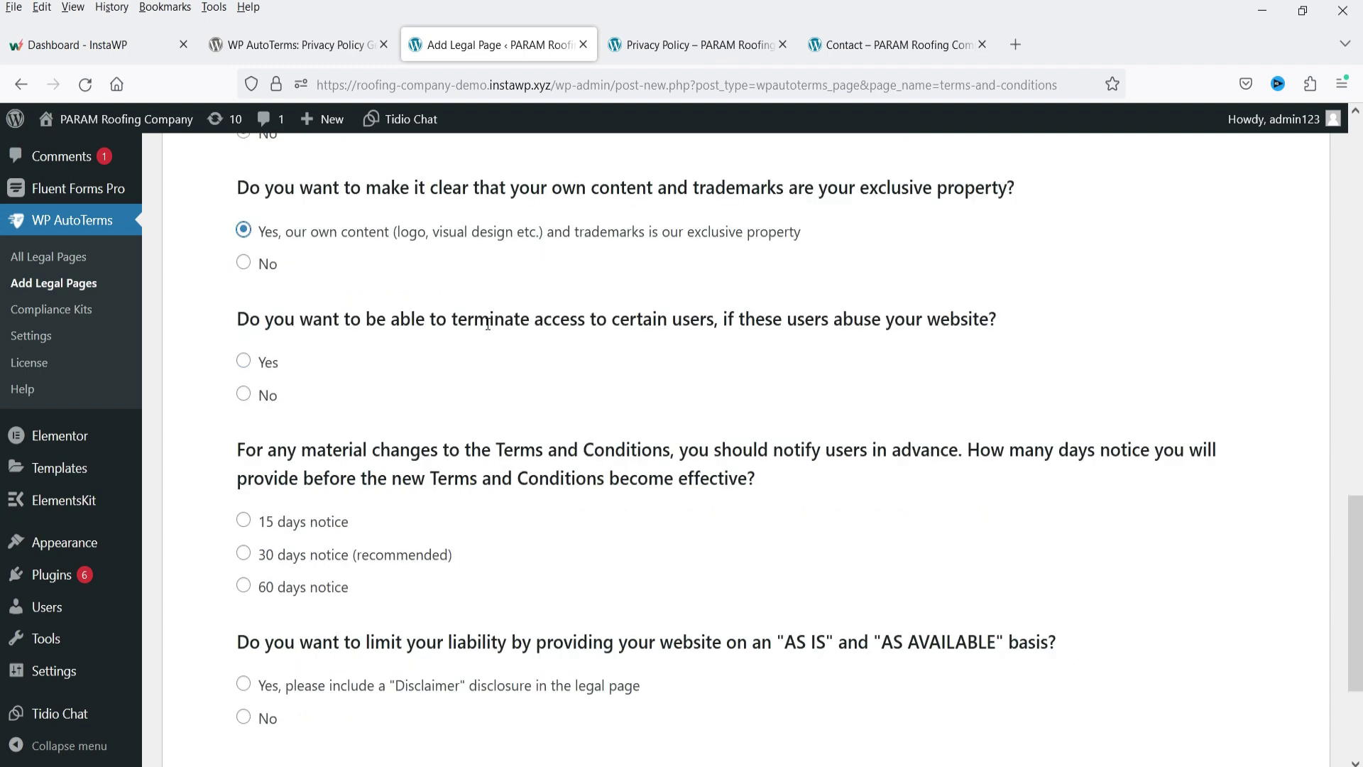
- Allow access termination, choose 15 days notice, include a Disclaimer, and create the Terms draft
left_click(244, 360)
scroll(517, 396, "down", 1)
scroll(516, 396, "down", 2)
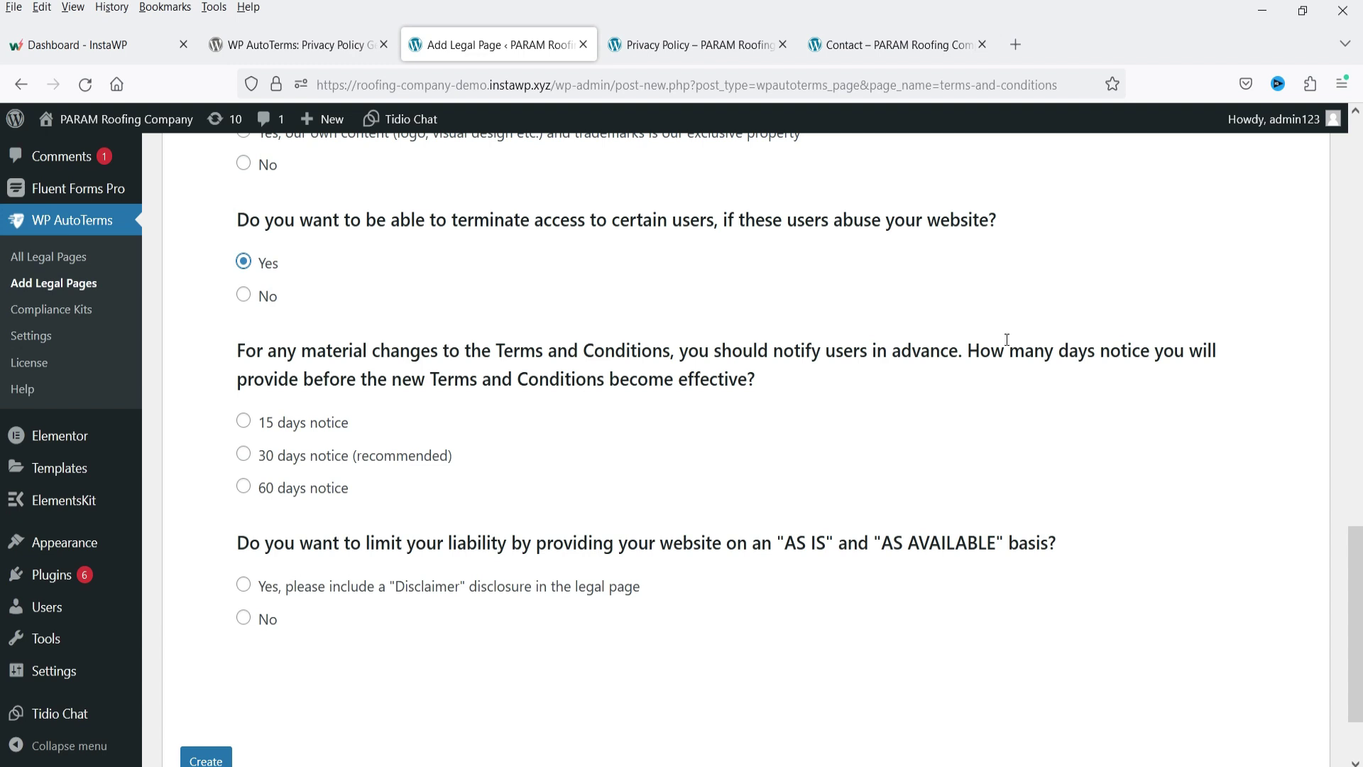
left_click(243, 423)
scroll(559, 553, "down", 3)
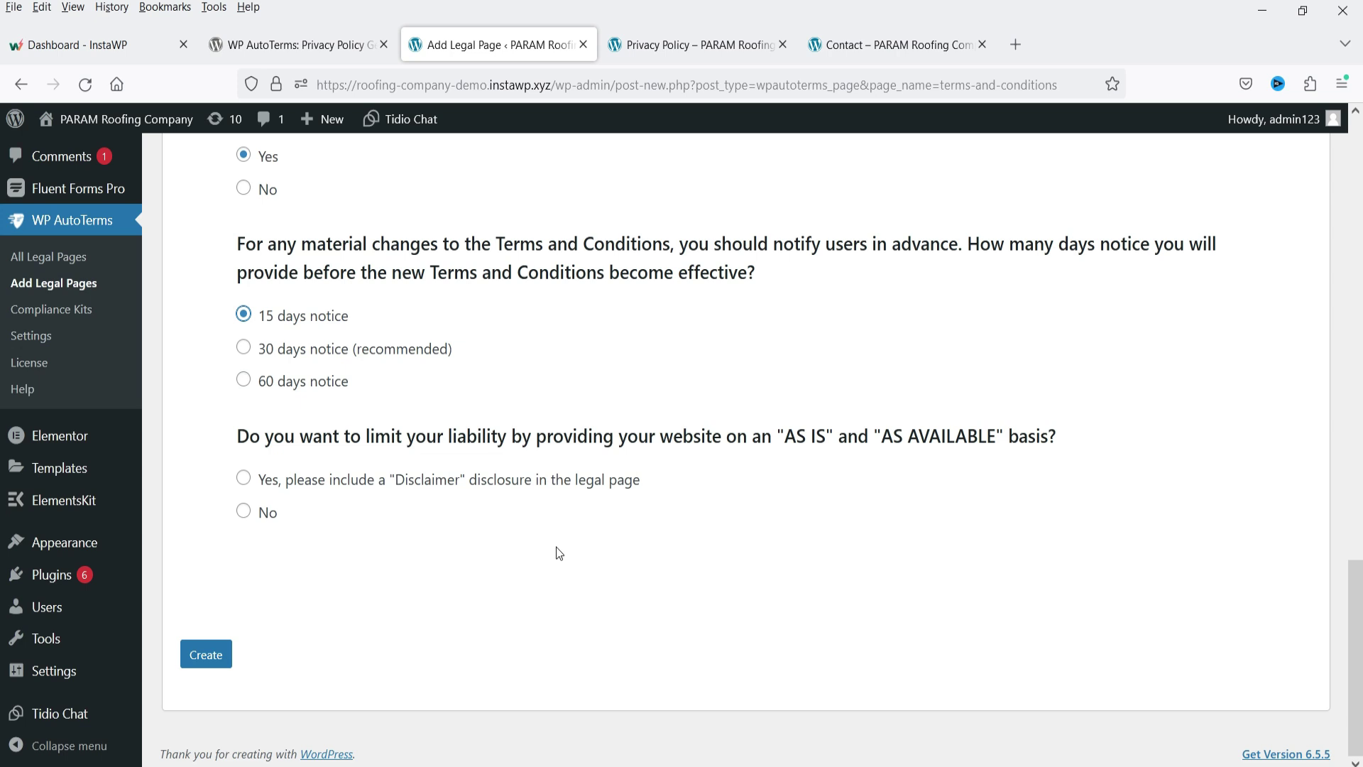
left_click(244, 477)
left_click(205, 654)
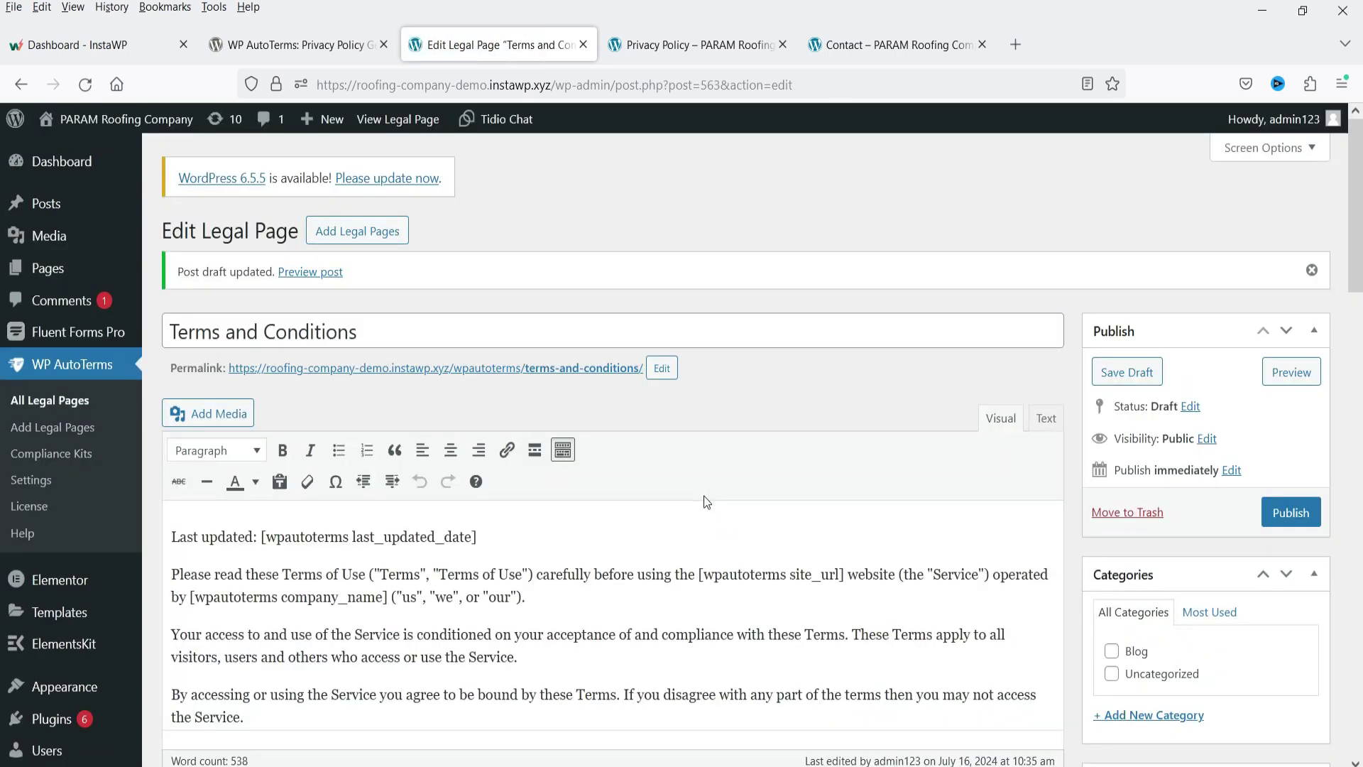
- Publish the Terms and Conditions page and view it live in a new tab
scroll(740, 384, "down", 5)
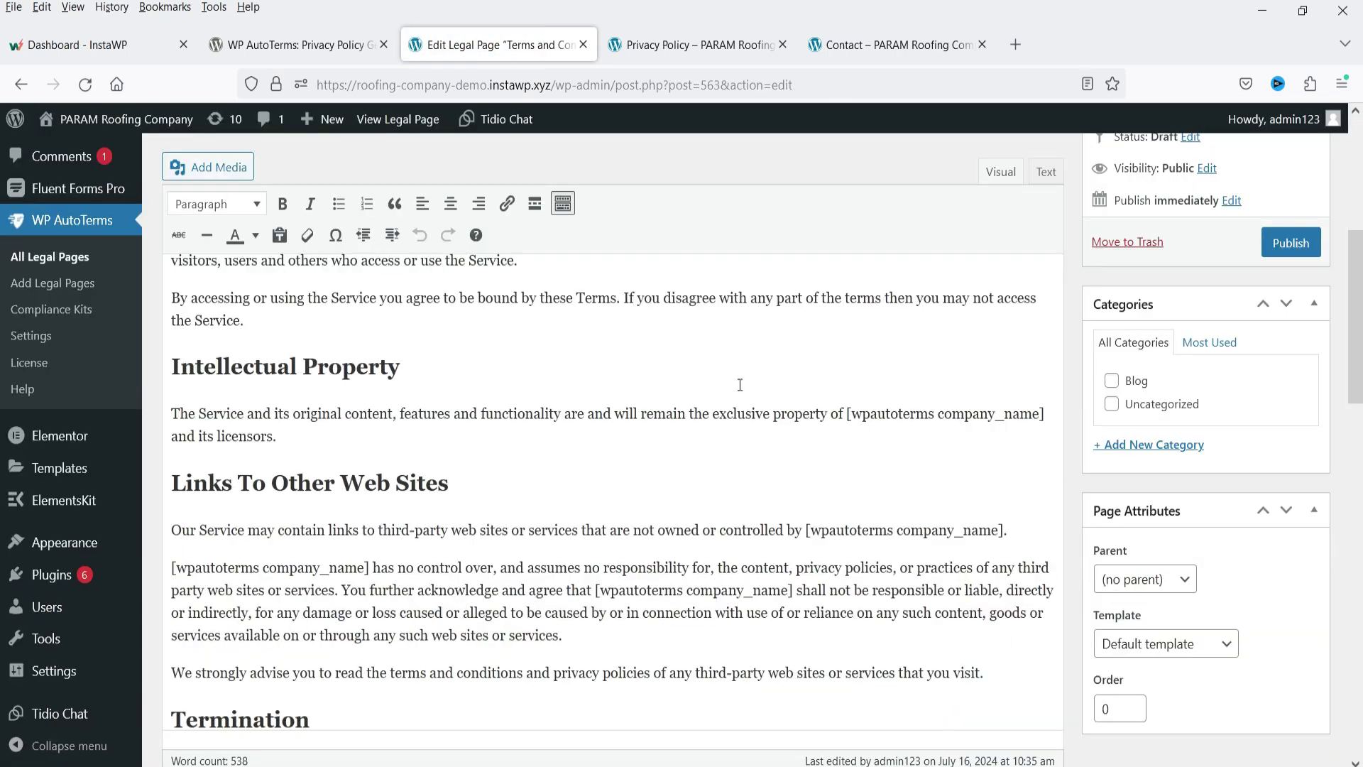
scroll(740, 384, "down", 15)
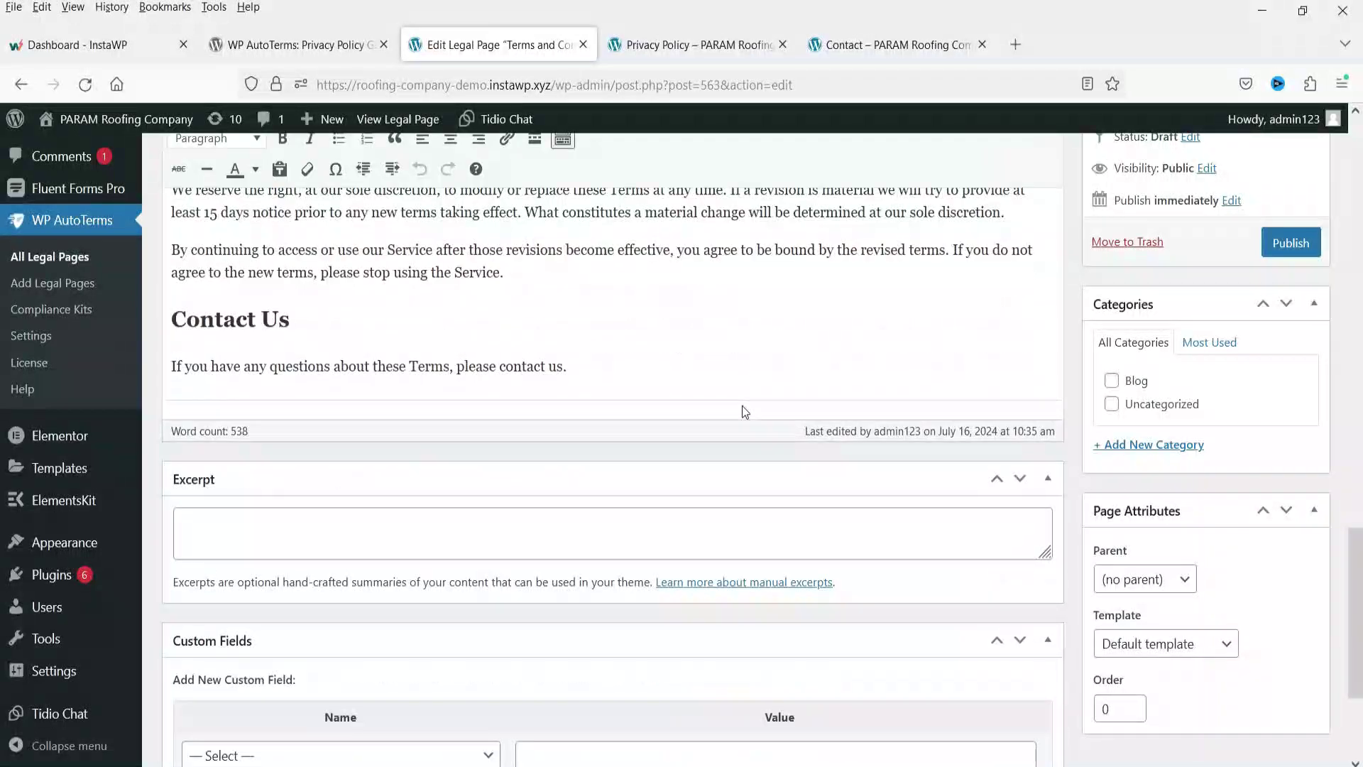
left_click(1289, 242)
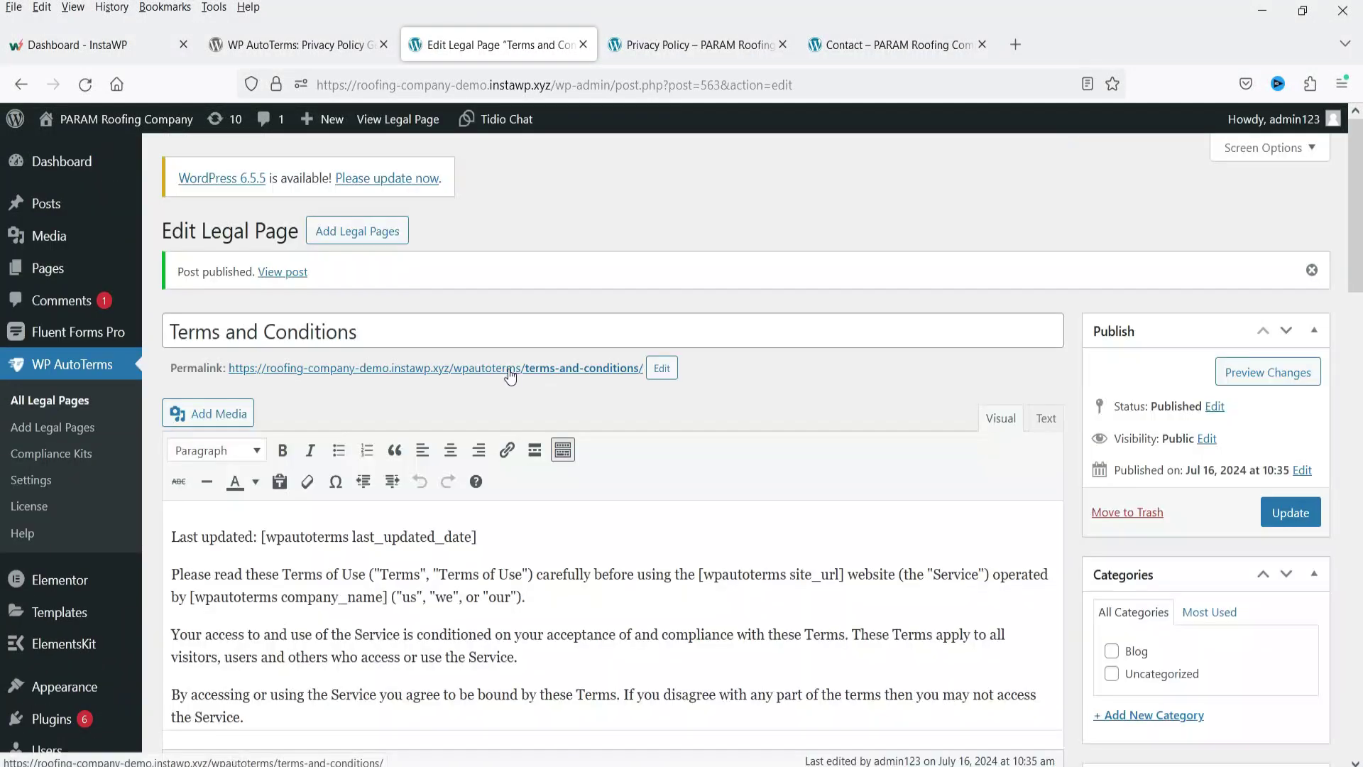
middle_click(515, 369)
left_click(681, 44)
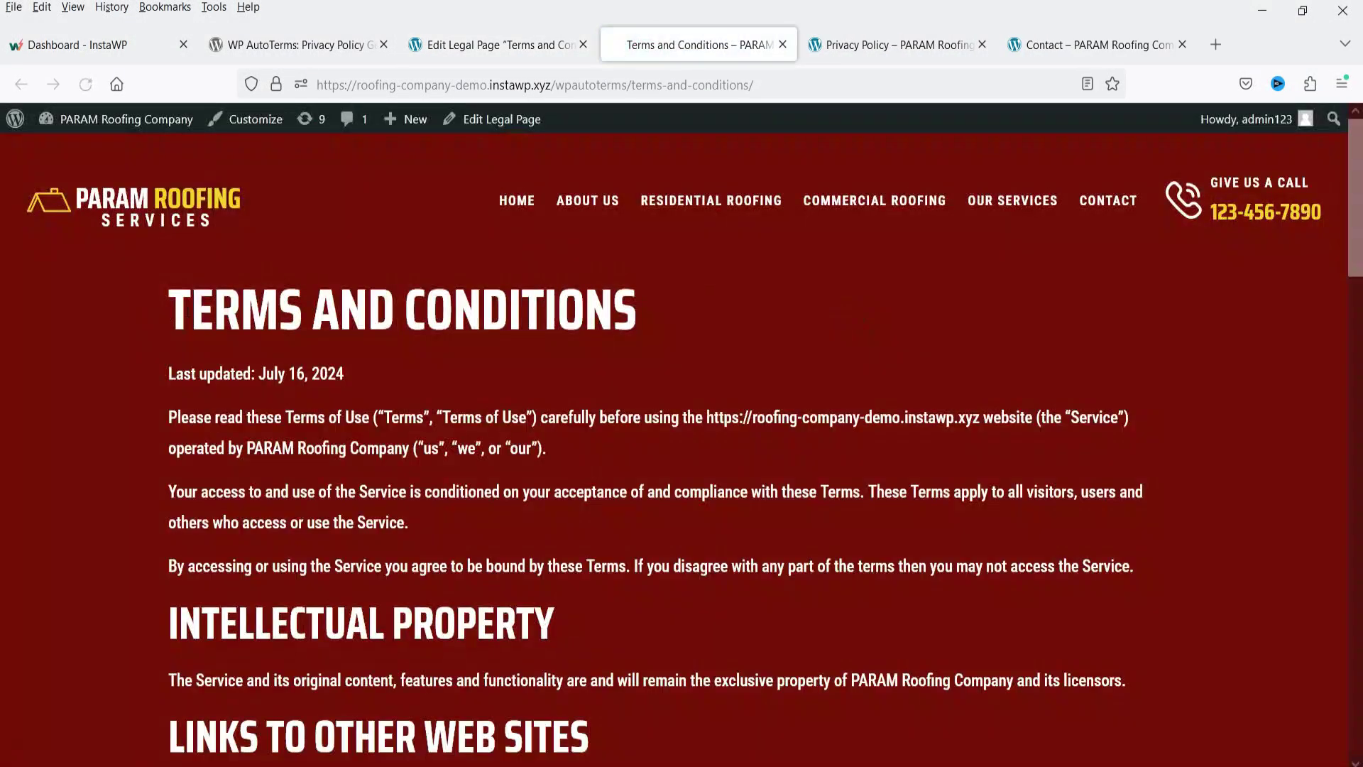
- Review the live Terms page, highlighting its heading and website address, then return to the top
triple_click(672, 319)
left_click(672, 320)
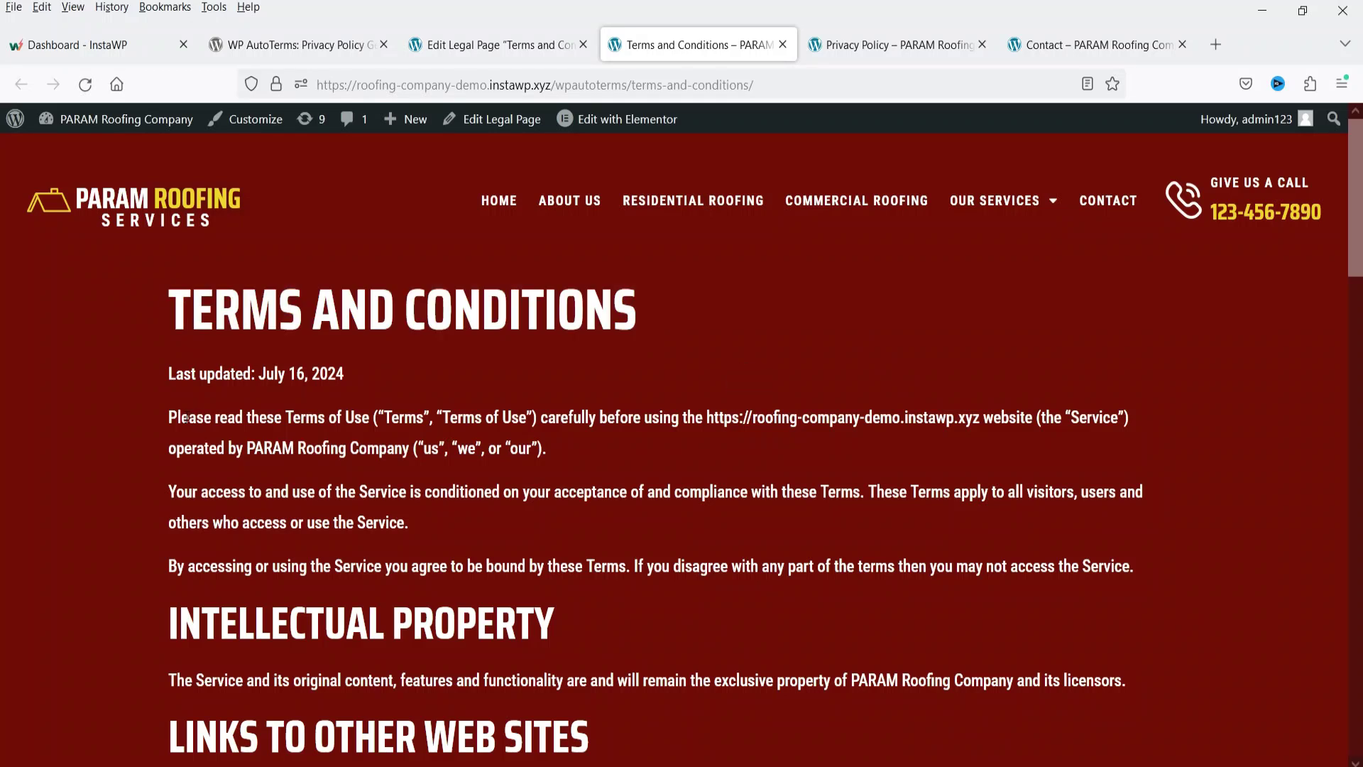
left_click_drag(707, 418, 983, 420)
left_click(829, 497)
scroll(683, 463, "down", 3)
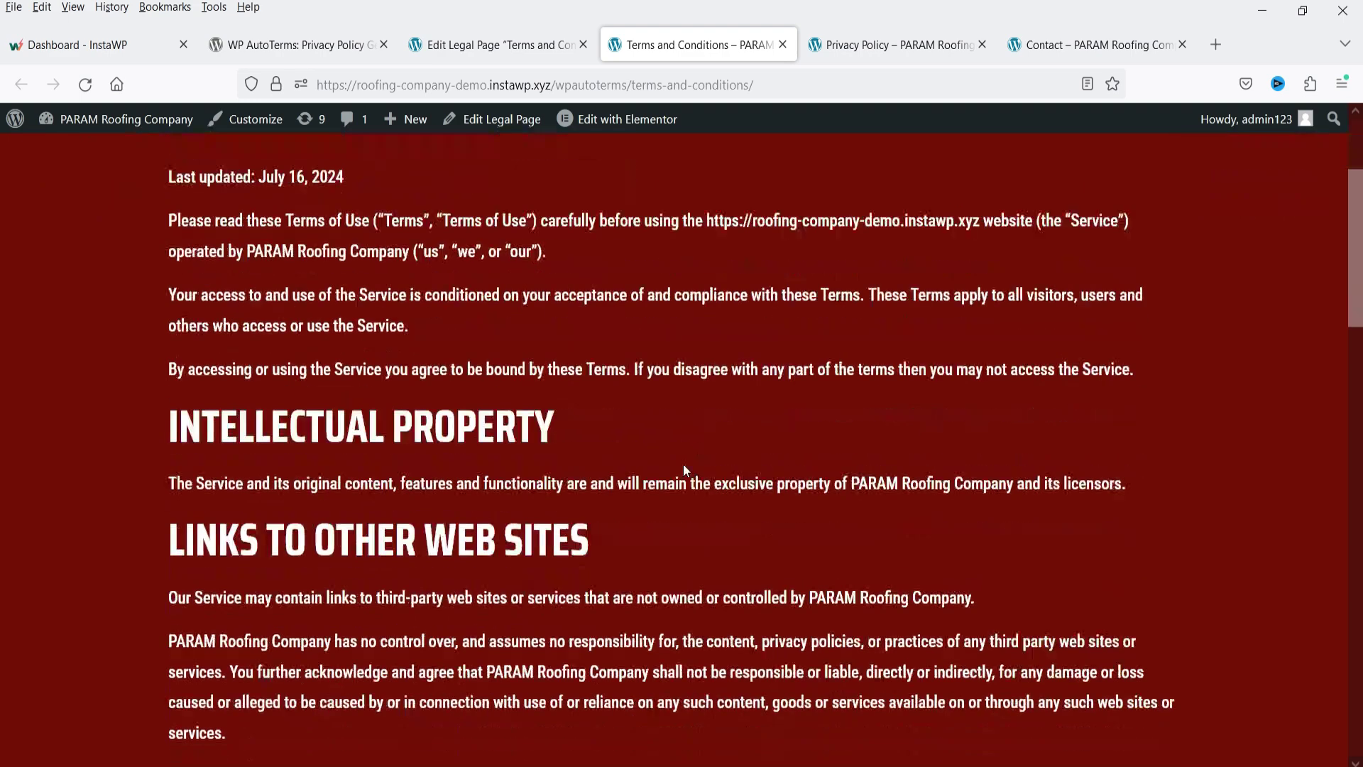
scroll(586, 415, "down", 15)
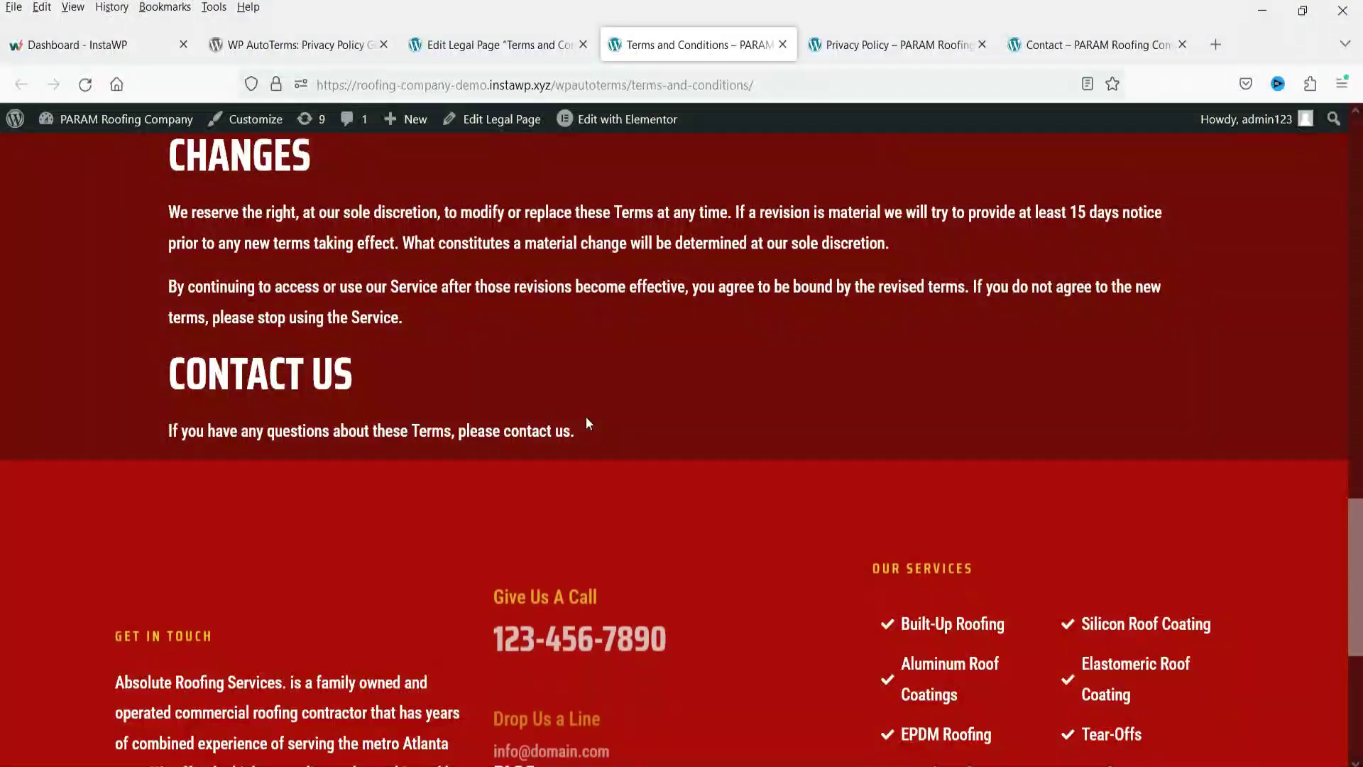
scroll(586, 423, "up", 18)
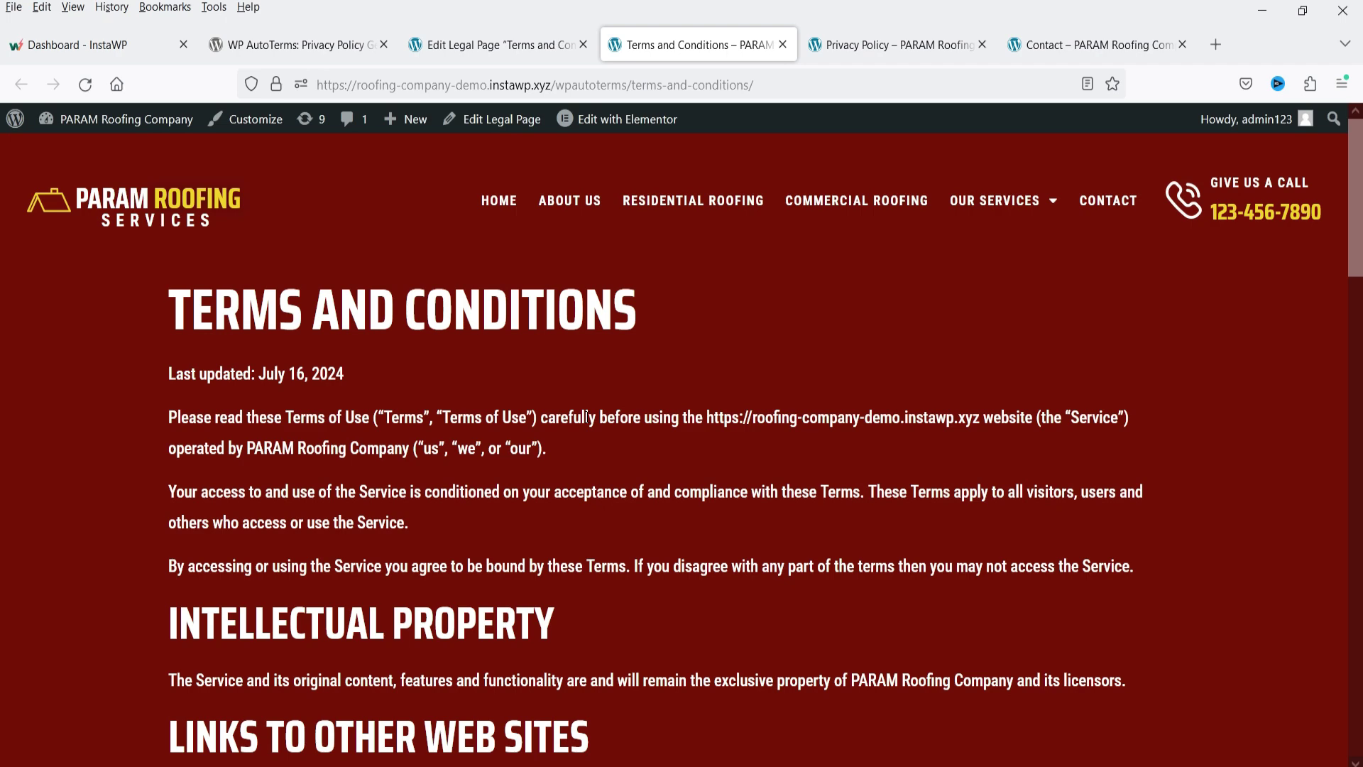
scroll(587, 416, "down", 15)
scroll(615, 404, "up", 8)
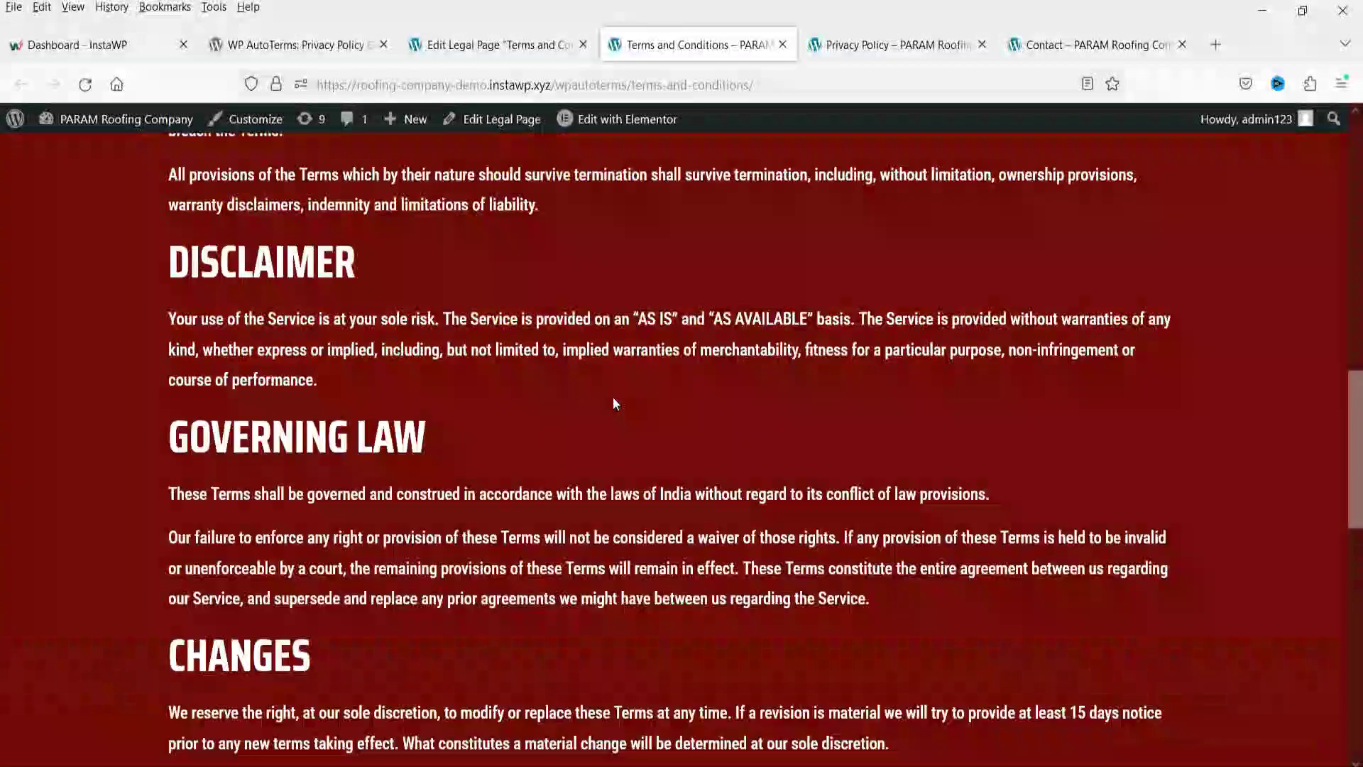
scroll(615, 419, "down", 8)
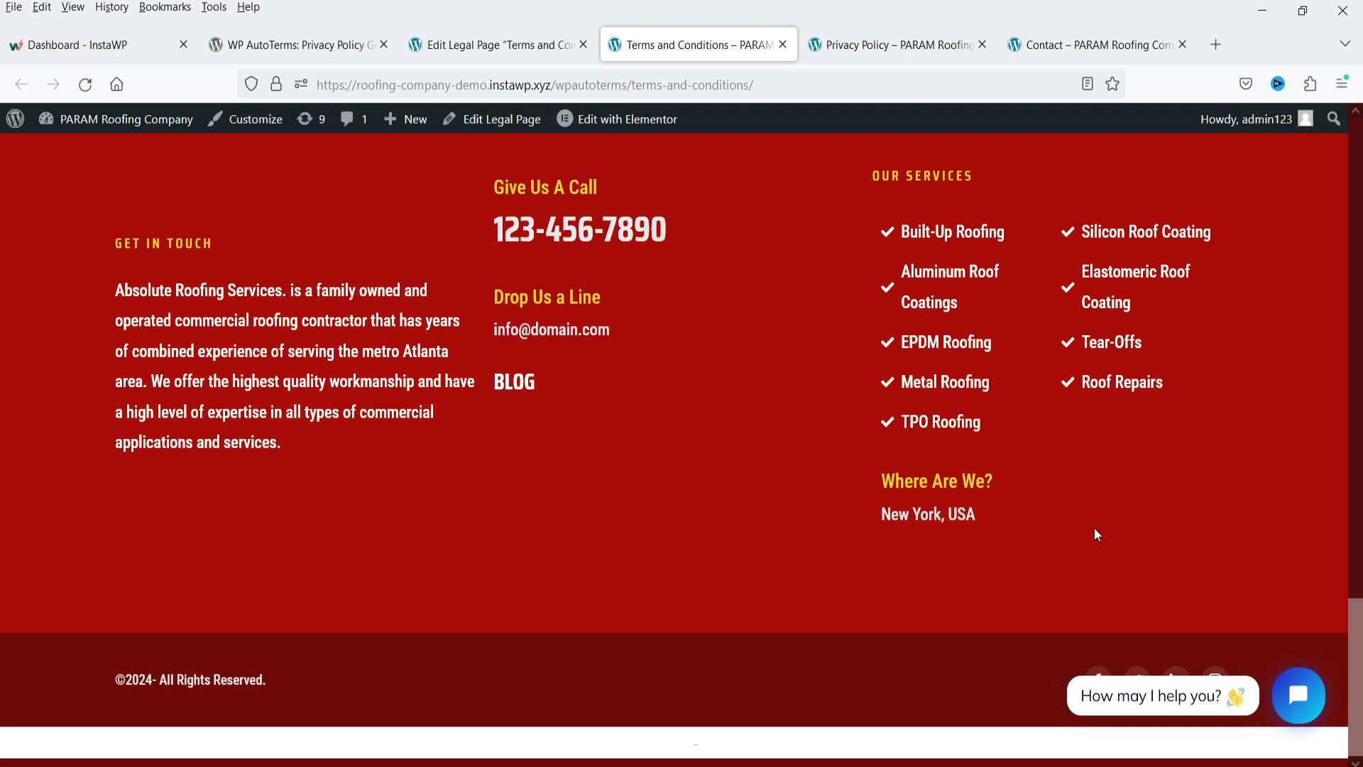
key("Home")
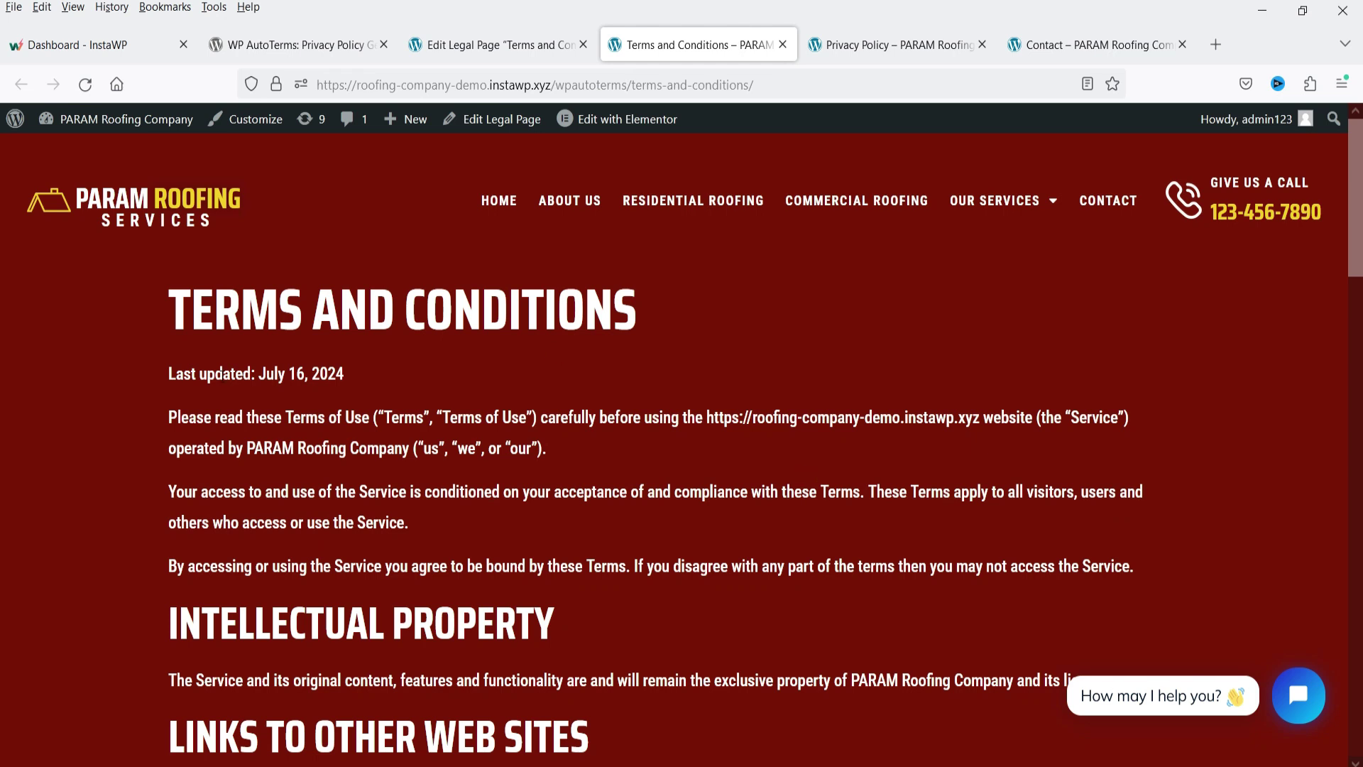
- Highlight the opening text through LINKS TO OTHER WEB SITES, then go back to the Terms editor
left_click_drag(170, 373, 858, 709)
left_click(767, 539)
scroll(671, 444, "down", 2)
scroll(682, 446, "up", 2)
left_click(462, 46)
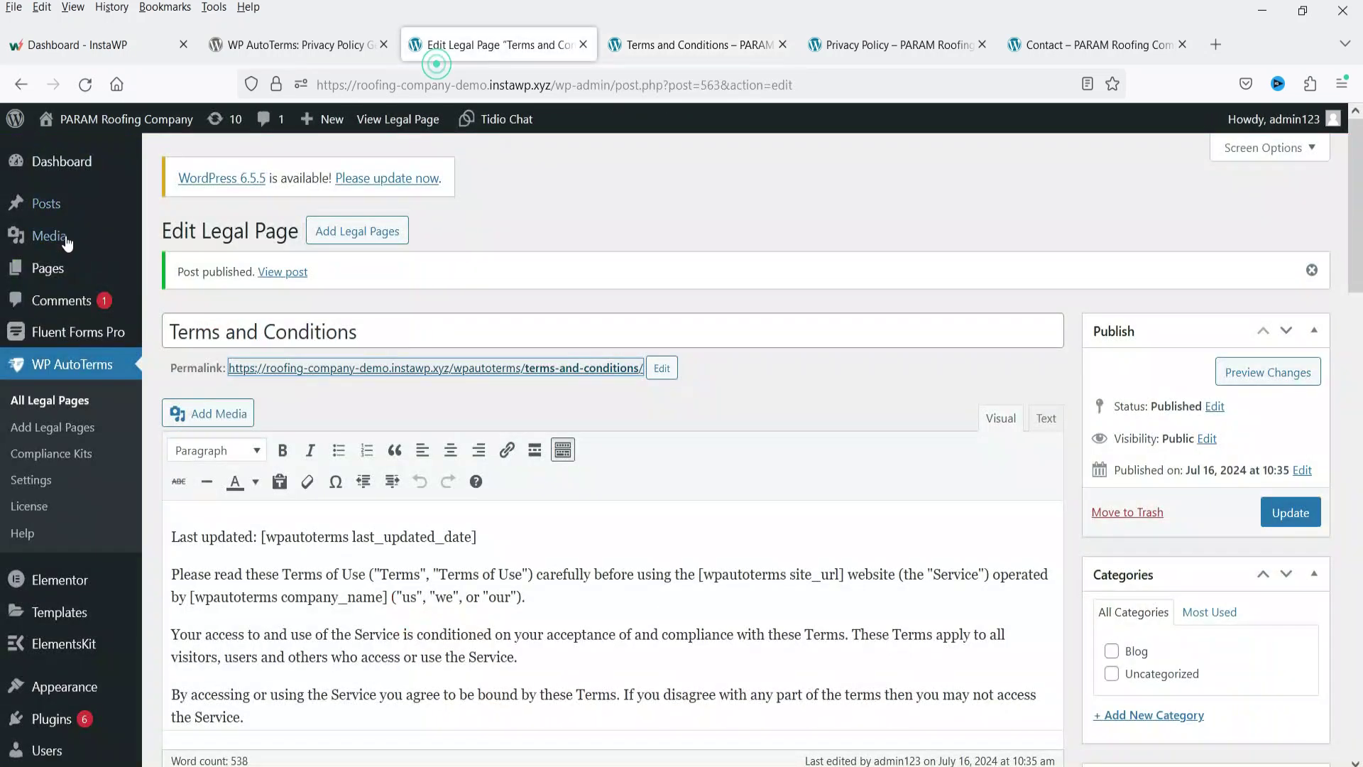
- Return to the live Privacy Policy page and check its 'Last updated: July 16, 2024' line
mouse_move(84, 275)
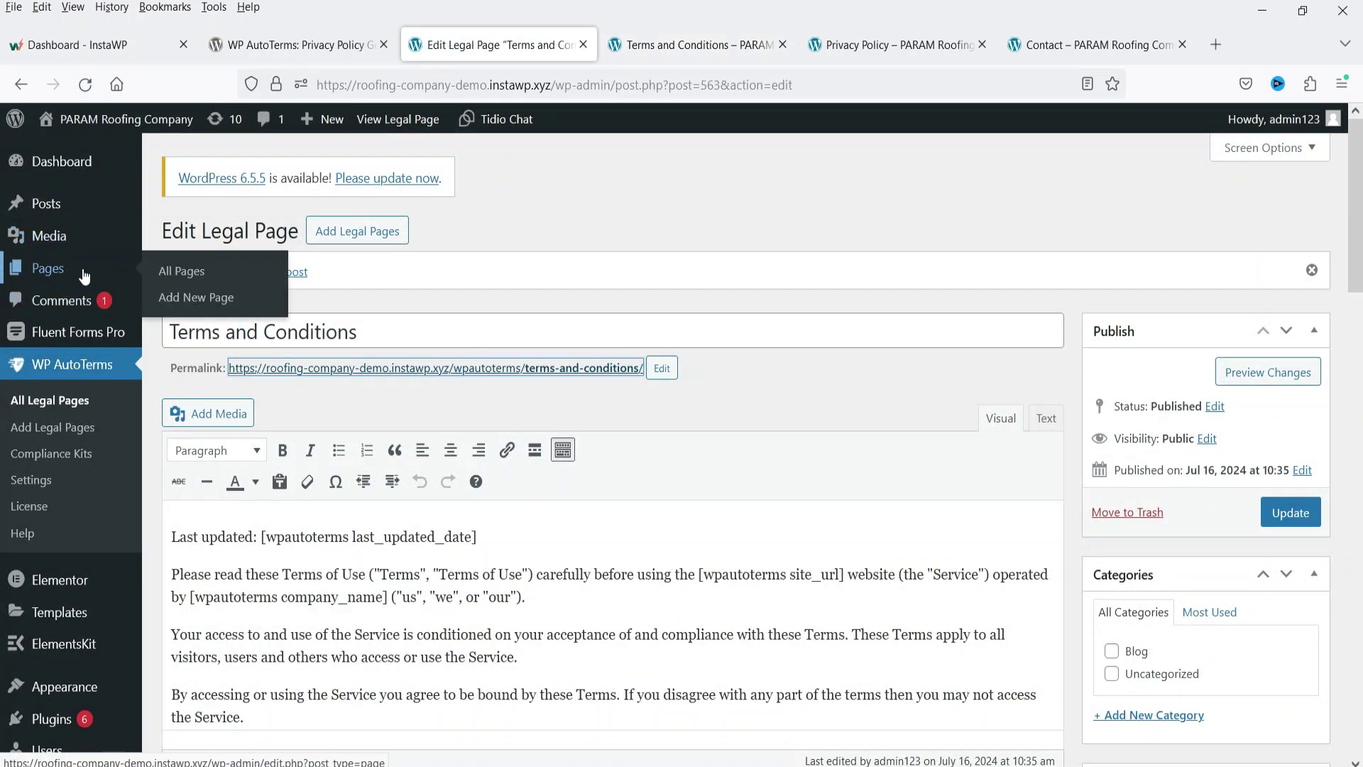
left_click(871, 47)
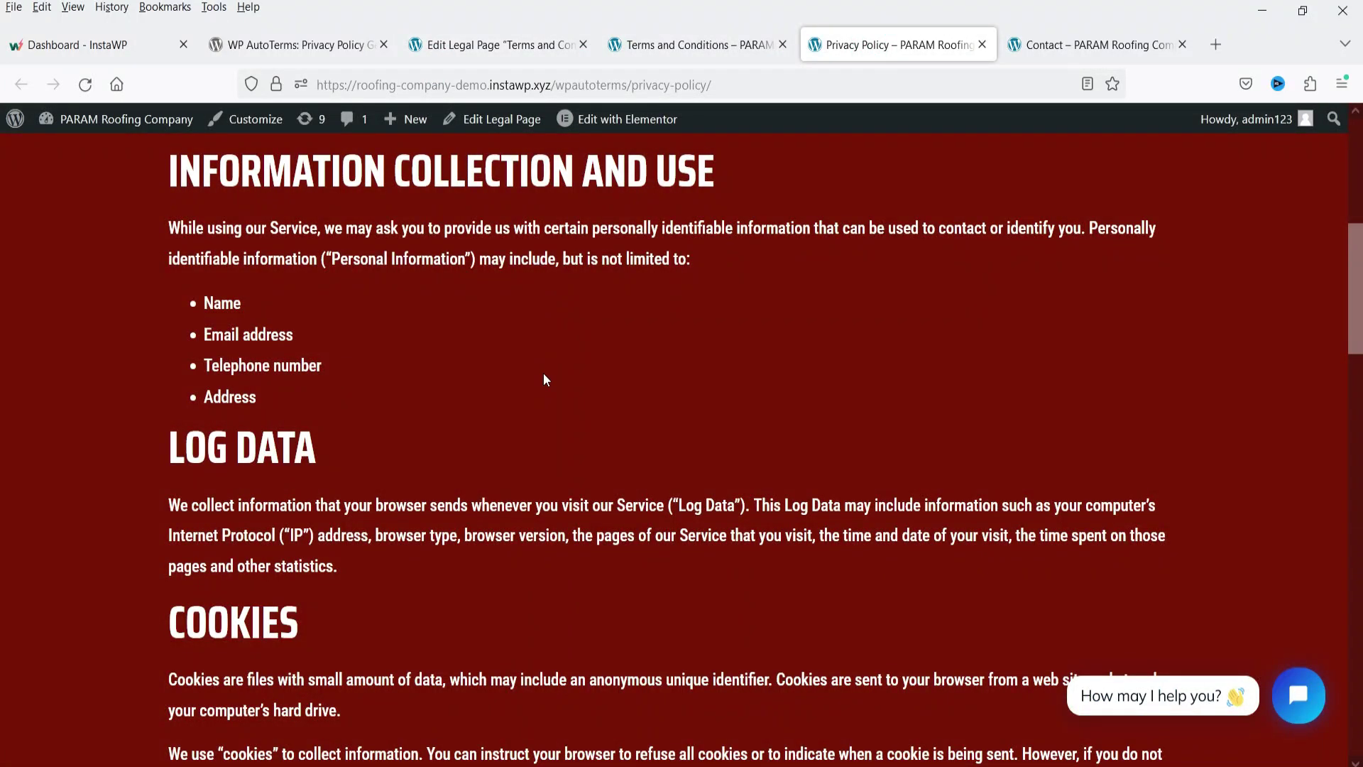
left_click(524, 480)
scroll(606, 399, "up", 5)
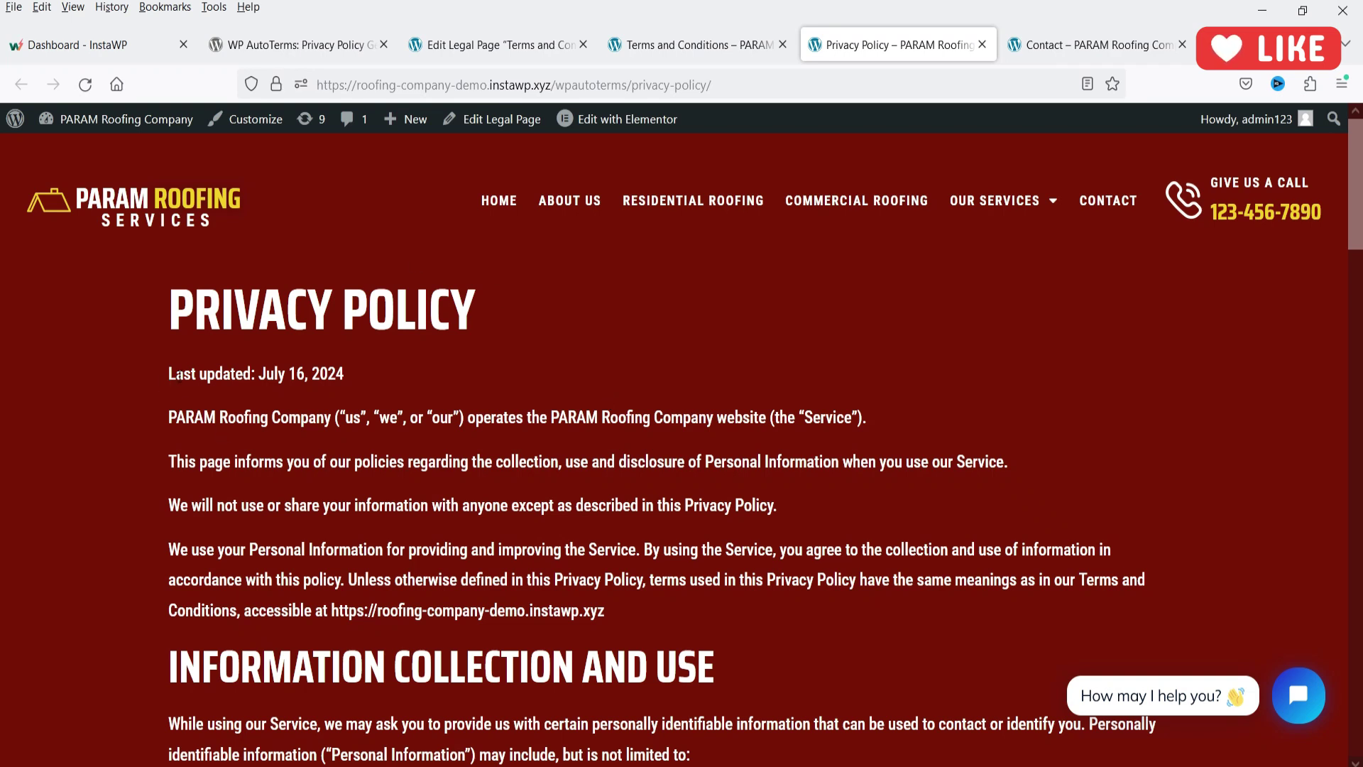
left_click_drag(174, 374, 345, 374)
left_click(477, 418)
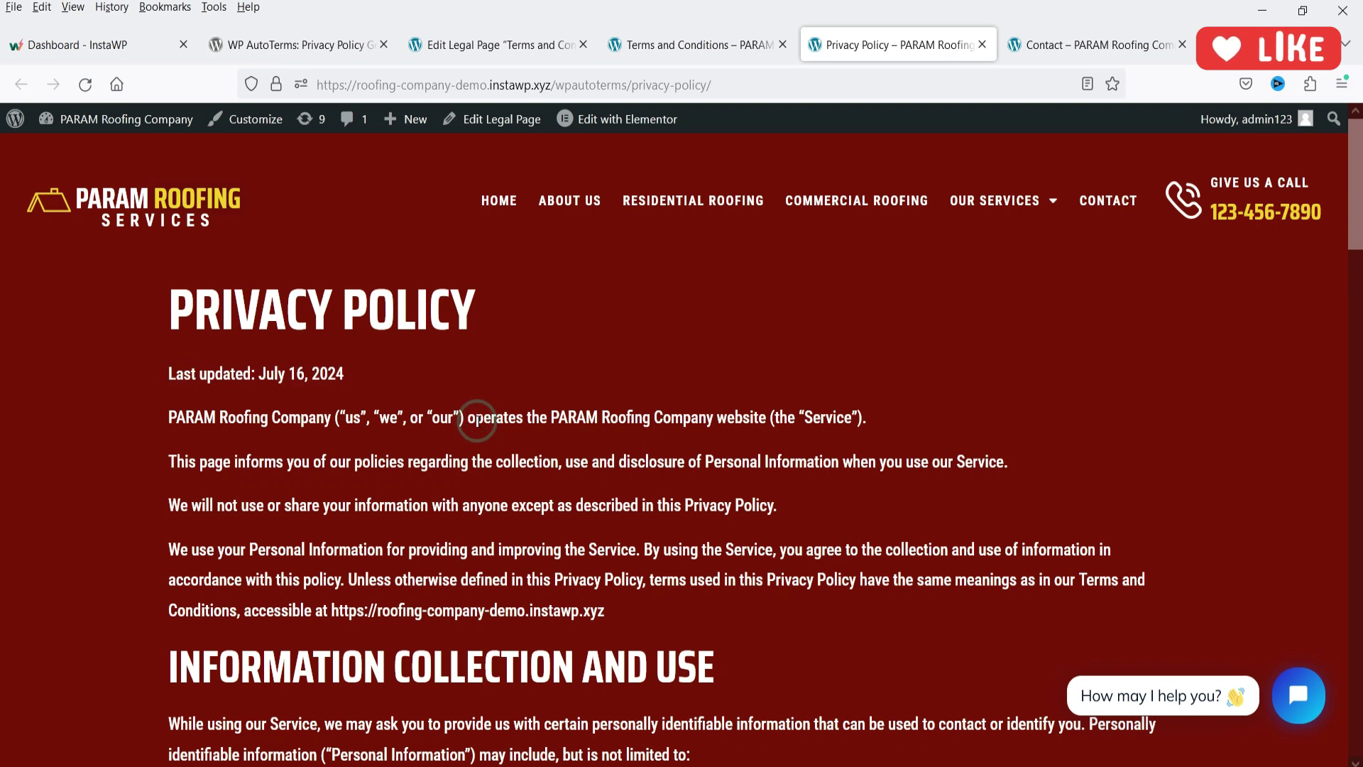